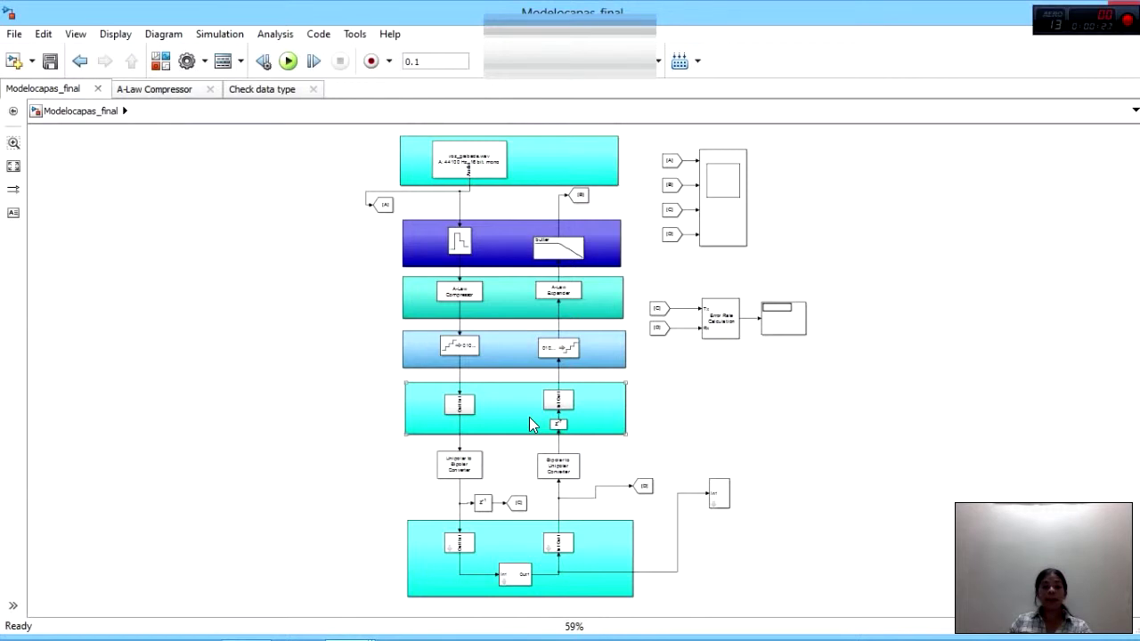
left_click(526, 361)
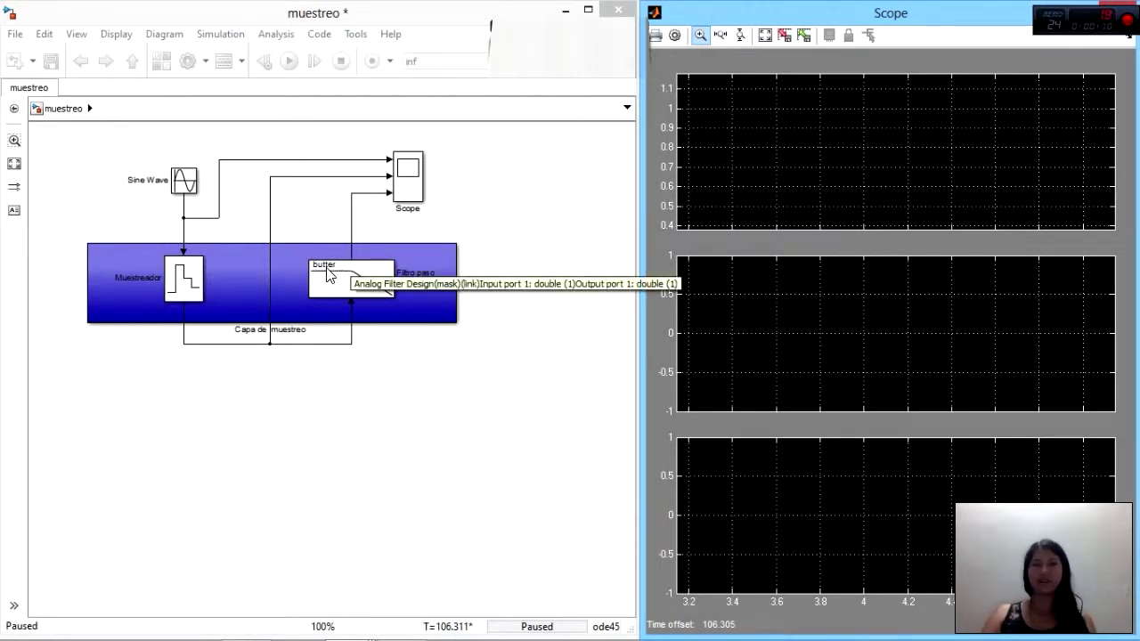
left_click_drag(71, 144, 536, 394)
left_click(265, 421)
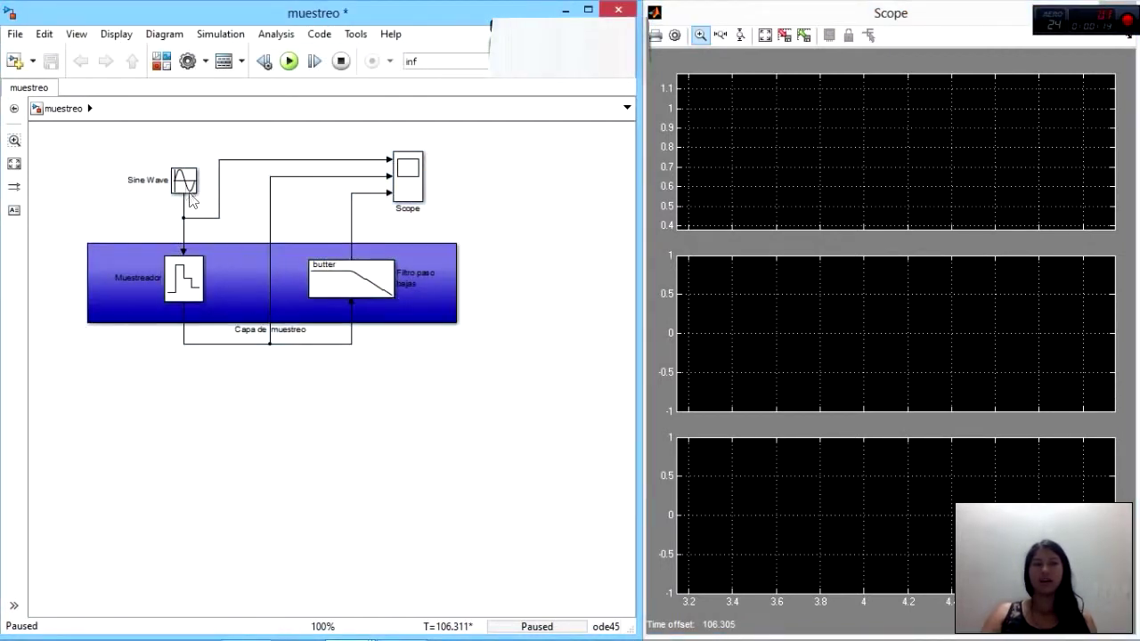
Review the amplitude and frequency parameters of the Sine Wave source block in the muestreo model.
double_click(181, 182)
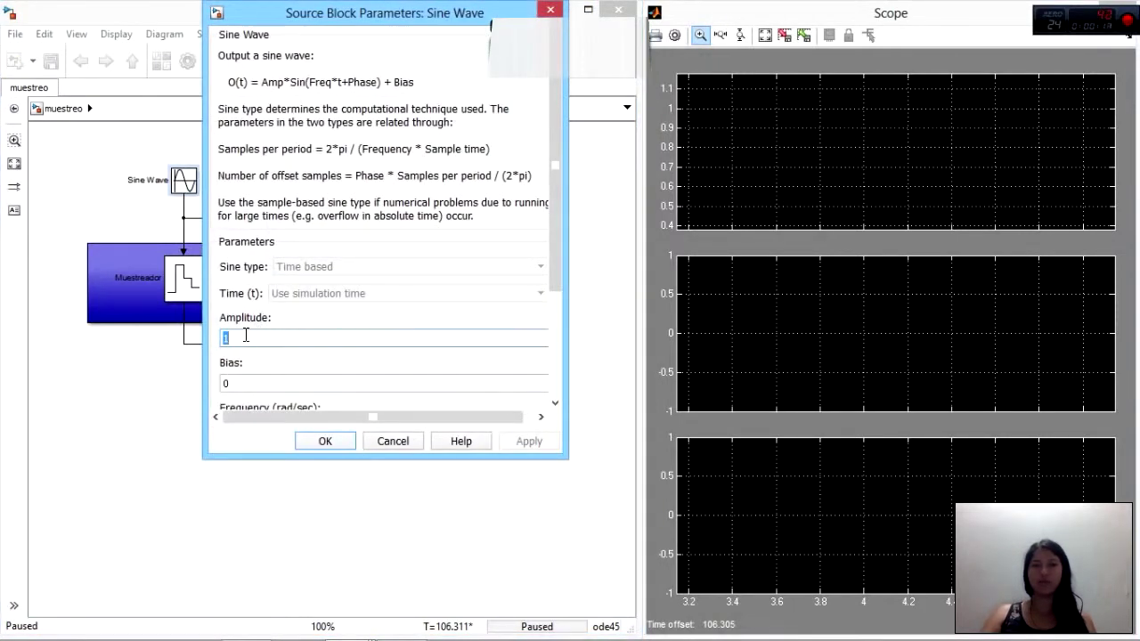
scroll(553, 403, "down", 5)
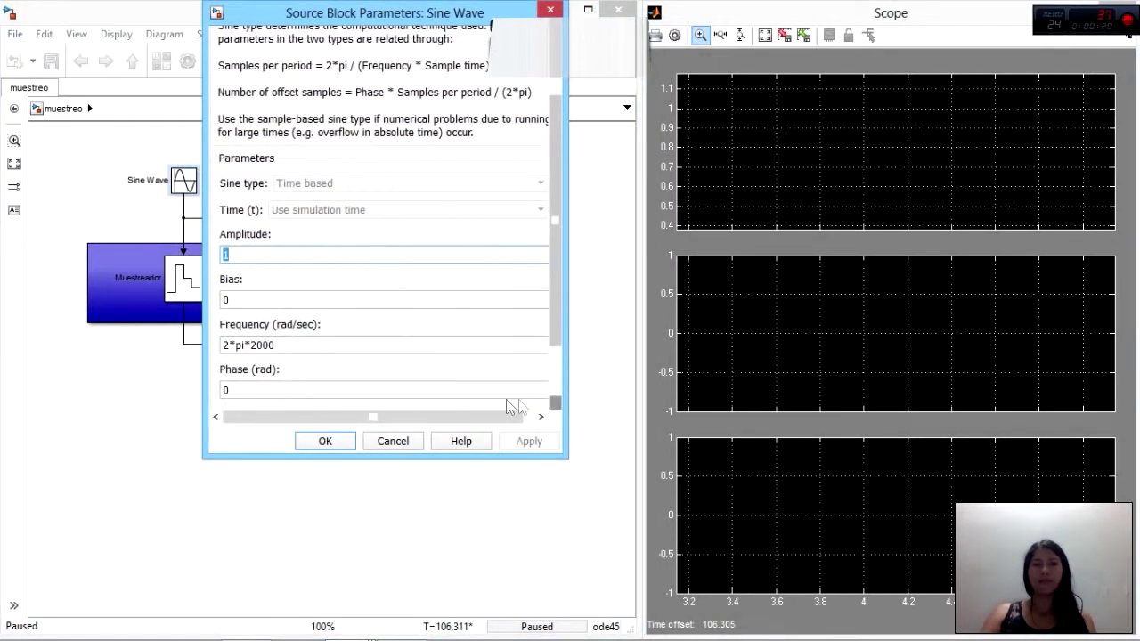
triple_click(281, 340)
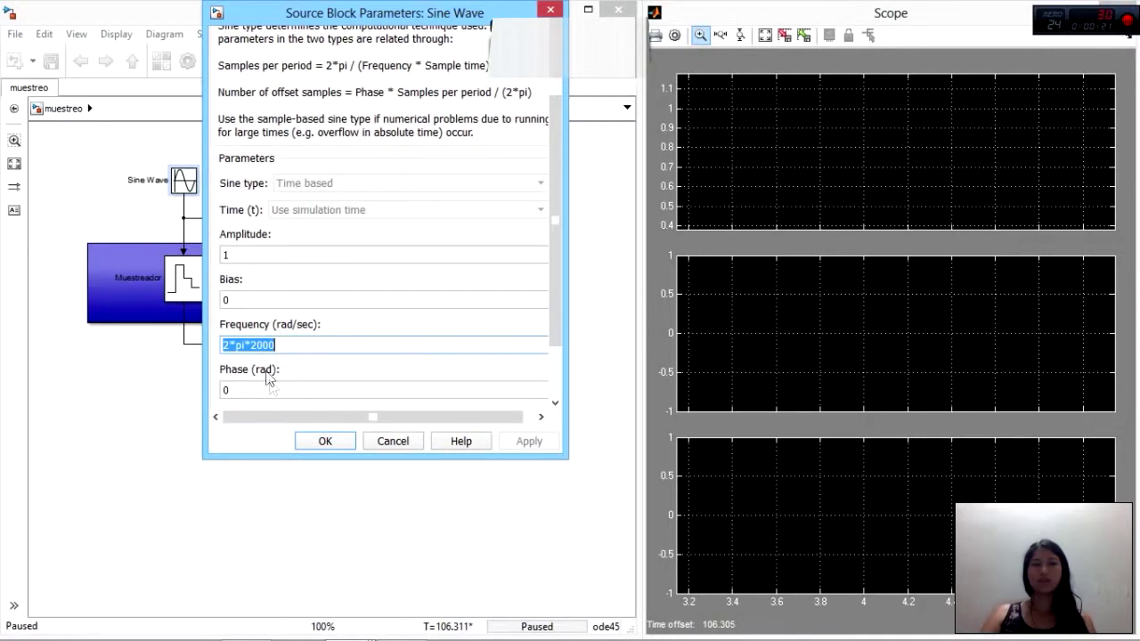
left_click(329, 441)
left_click(221, 401)
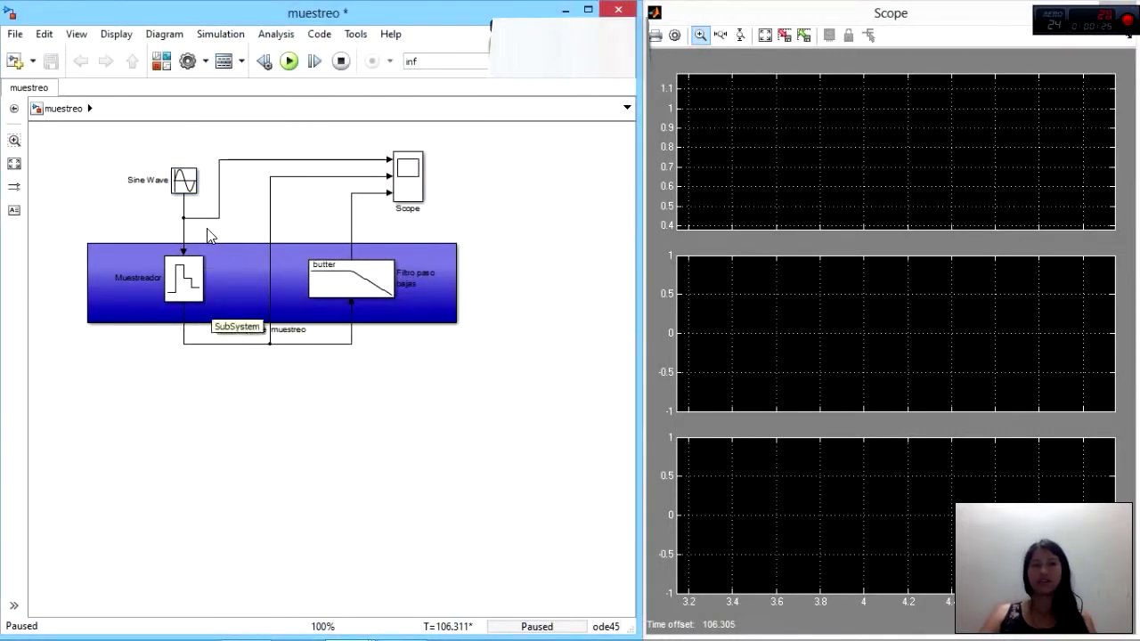
Check the sample time parameter of the Muestreador zero-order hold block in the sampling layer.
double_click(139, 279)
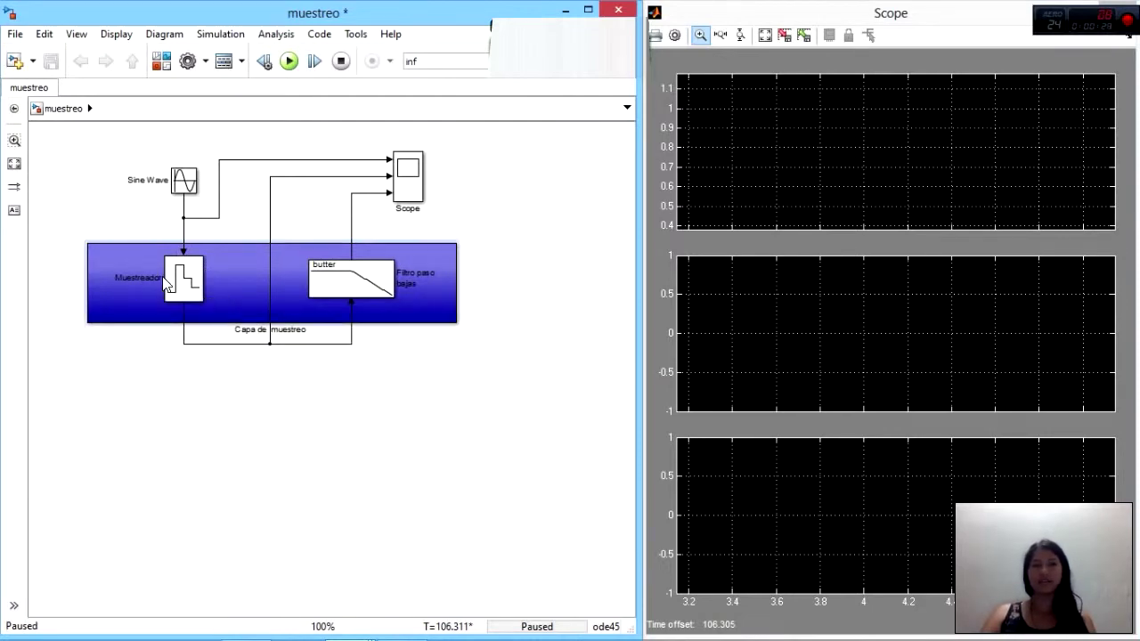
left_click(79, 61)
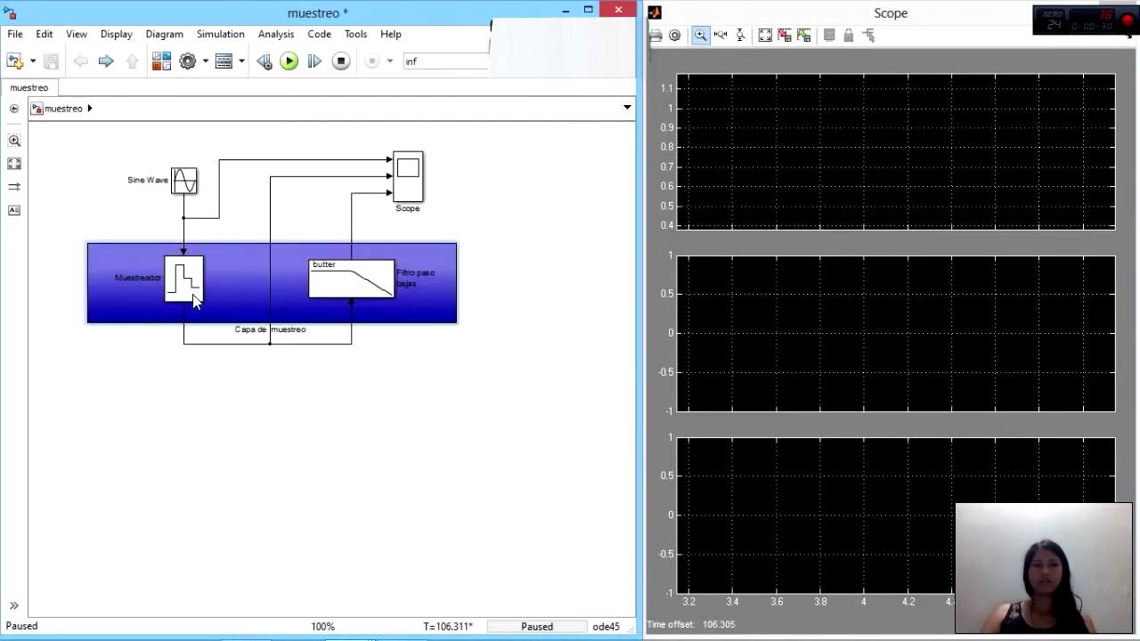
double_click(186, 283)
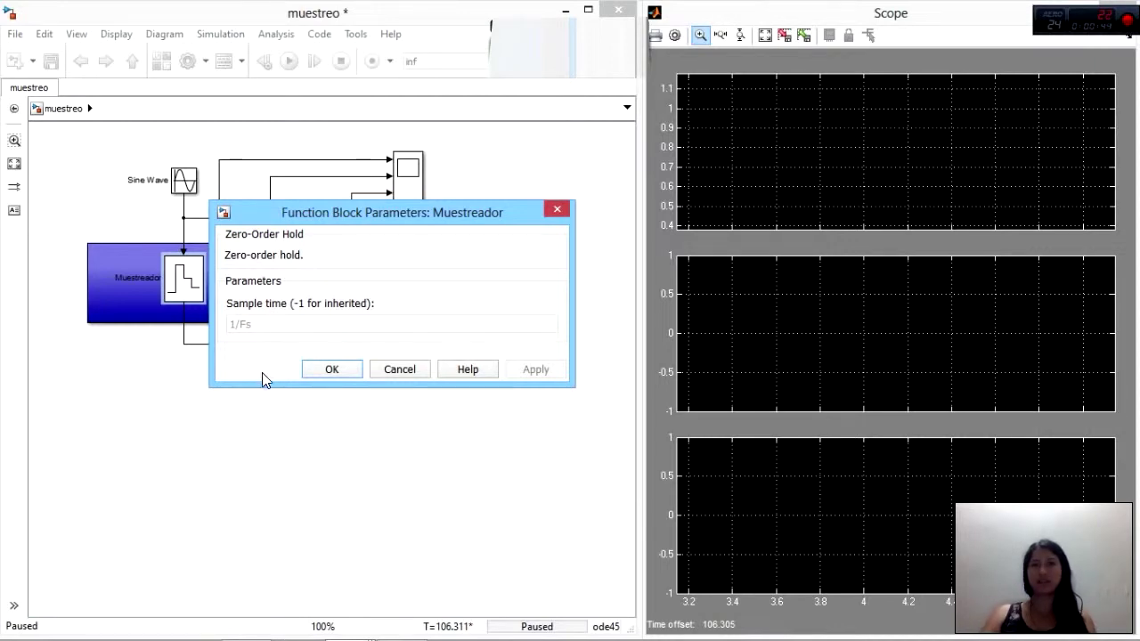
left_click(338, 371)
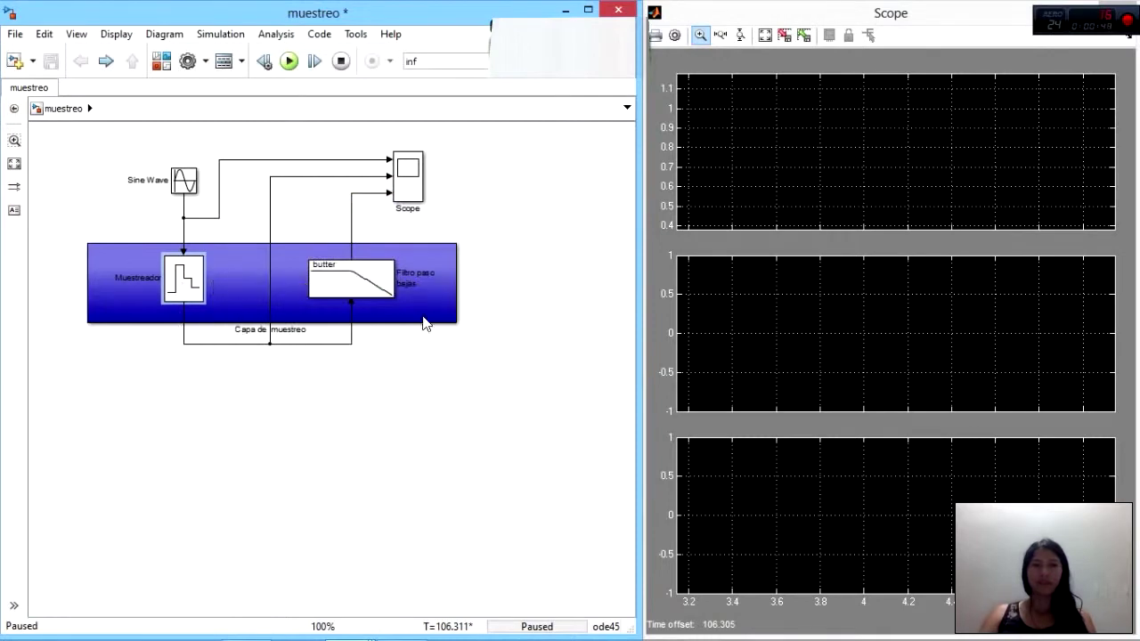
Set the passband edge frequency of the Filtro paso bajas block to 2*pi*2000 rad/s, keeping the Lowpass filter type.
double_click(350, 281)
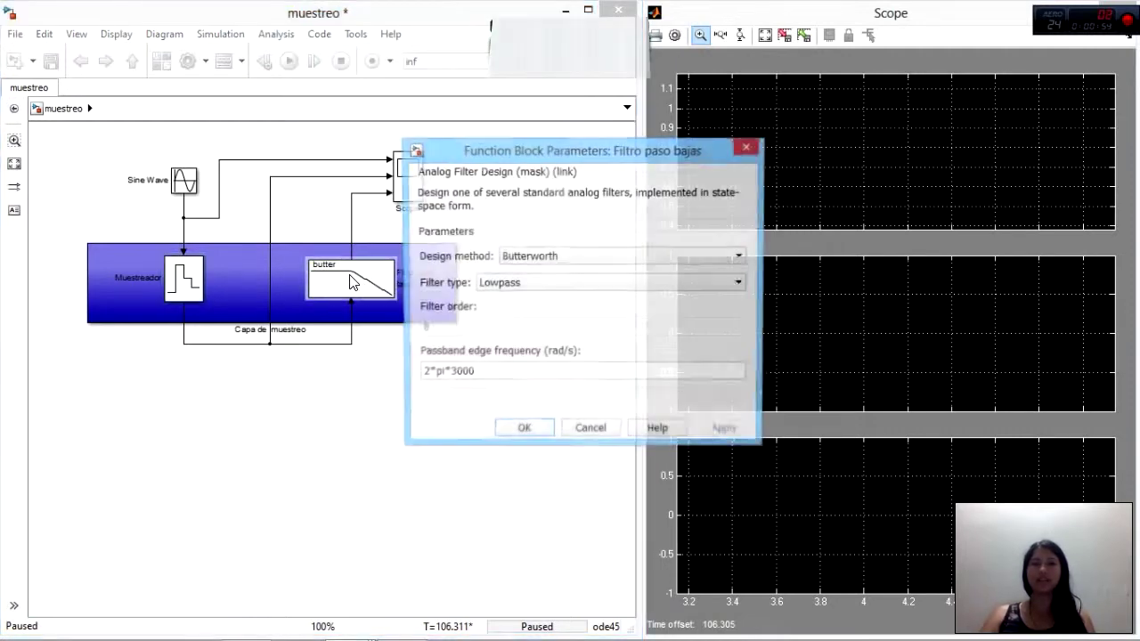
left_click(504, 289)
left_click(514, 306)
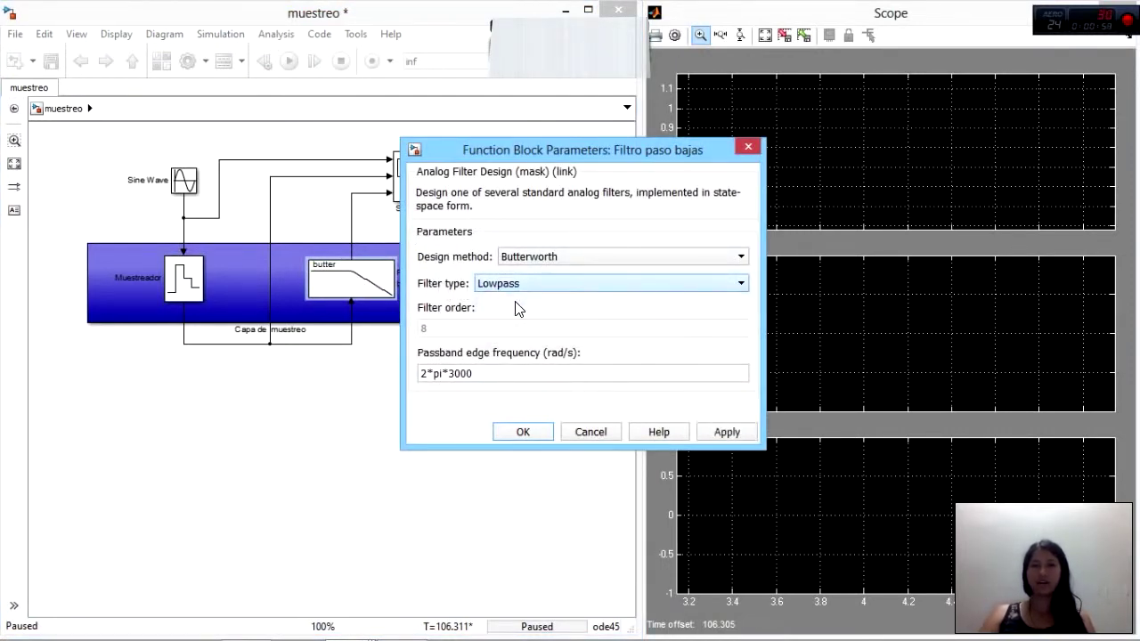
left_click(488, 372)
double_click(486, 372)
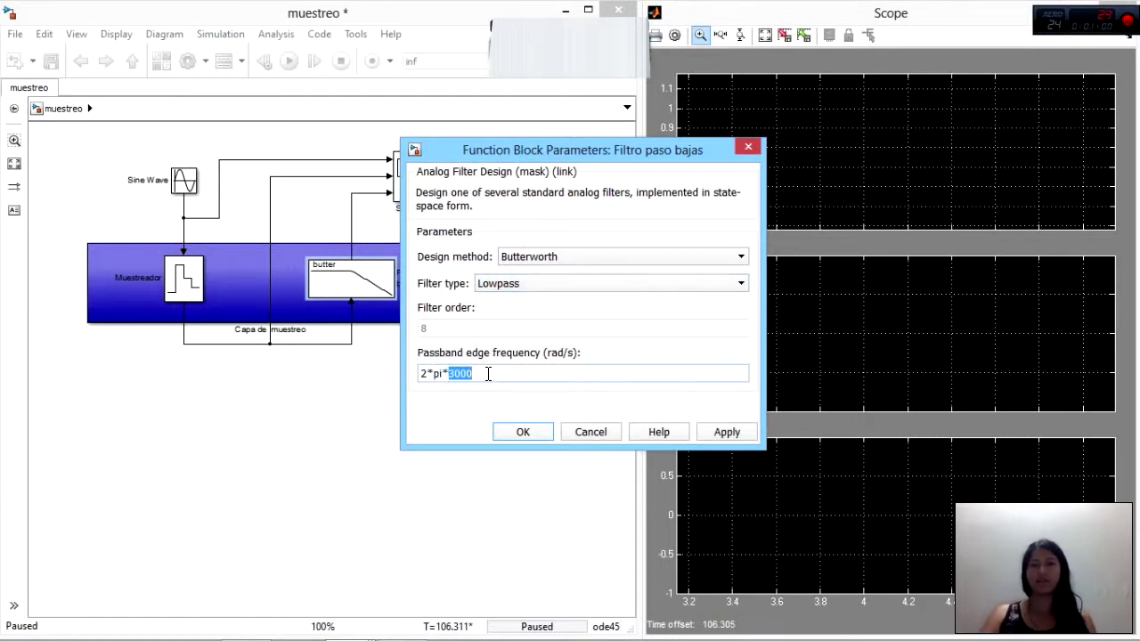
key("BackSpace")
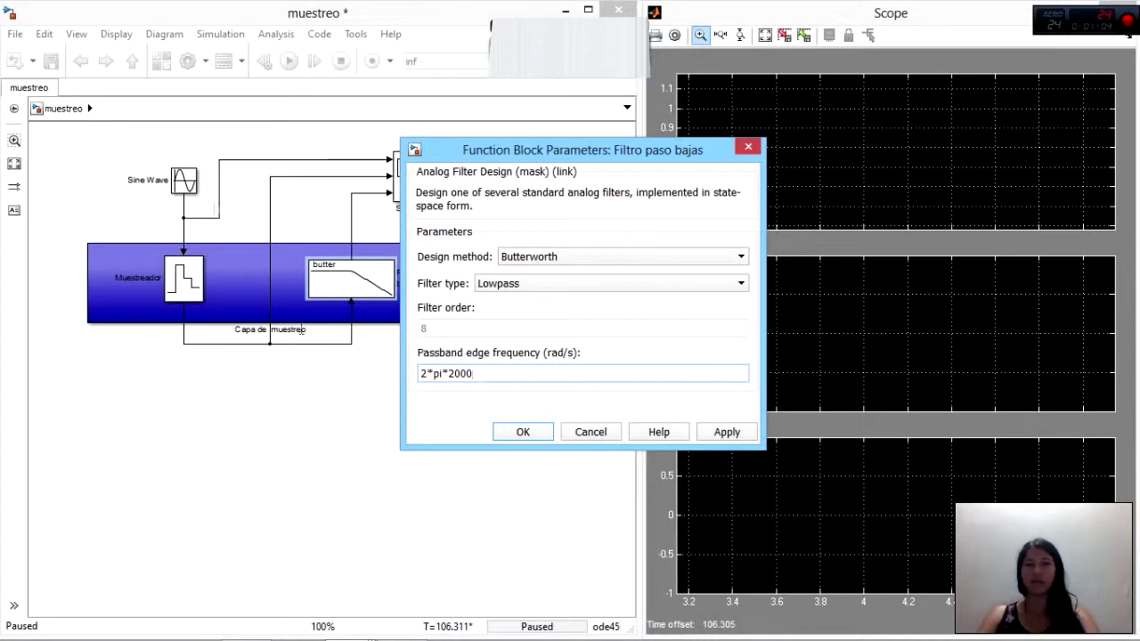
left_click(525, 432)
Resume the paused simulation and autoscale all three Scope plots.
left_click(289, 63)
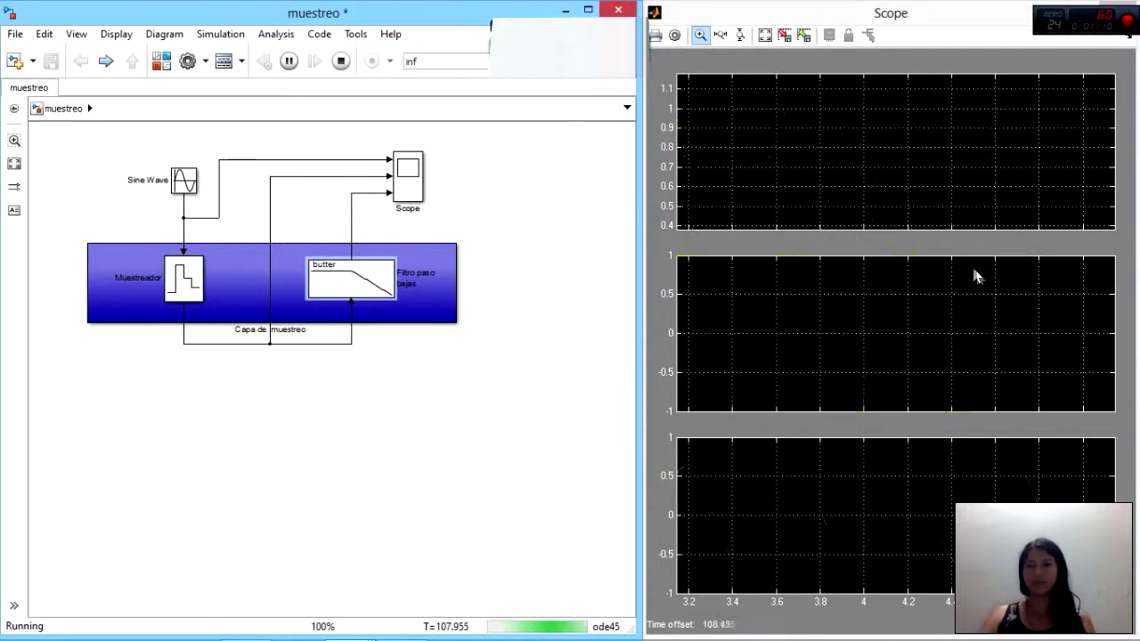
right_click(809, 146)
left_click(824, 176)
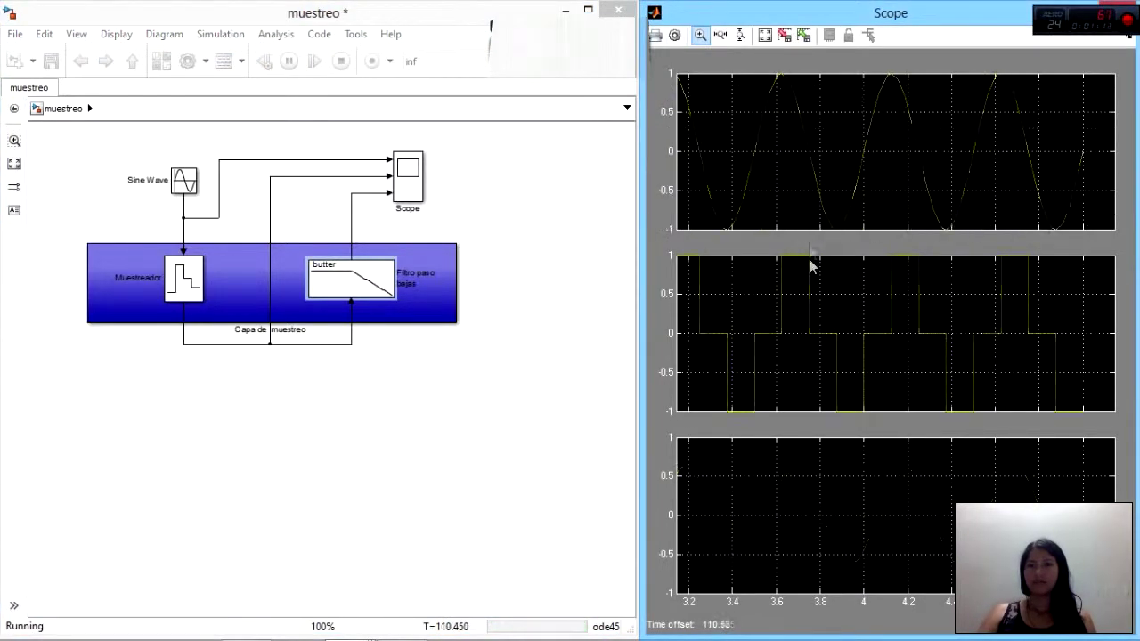
right_click(809, 280)
left_click(837, 303)
right_click(840, 514)
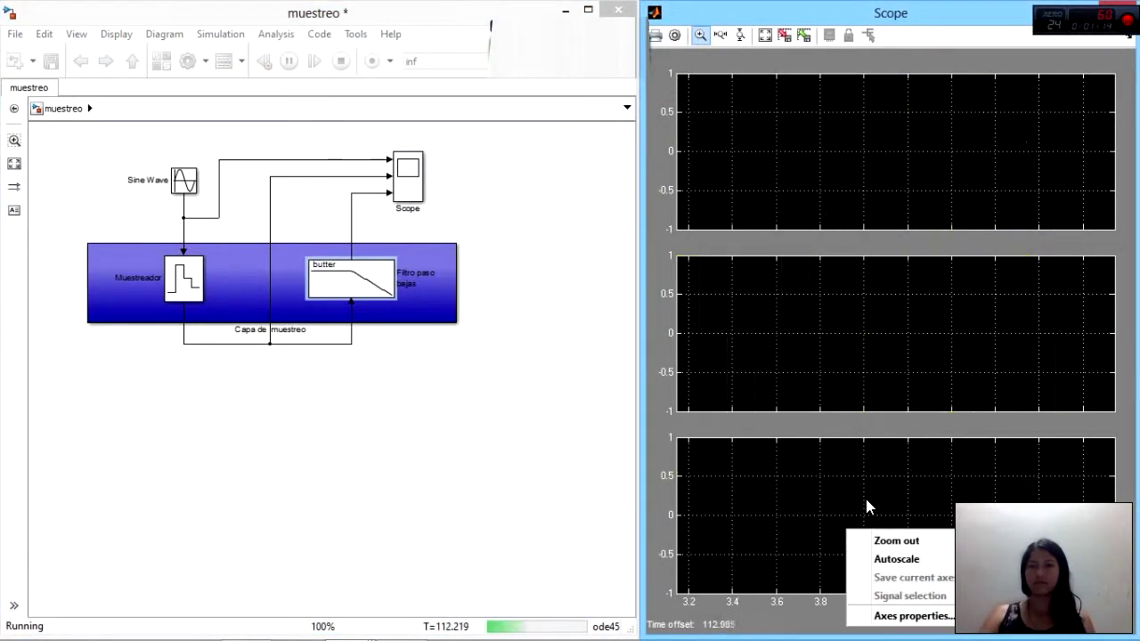
left_click(881, 557)
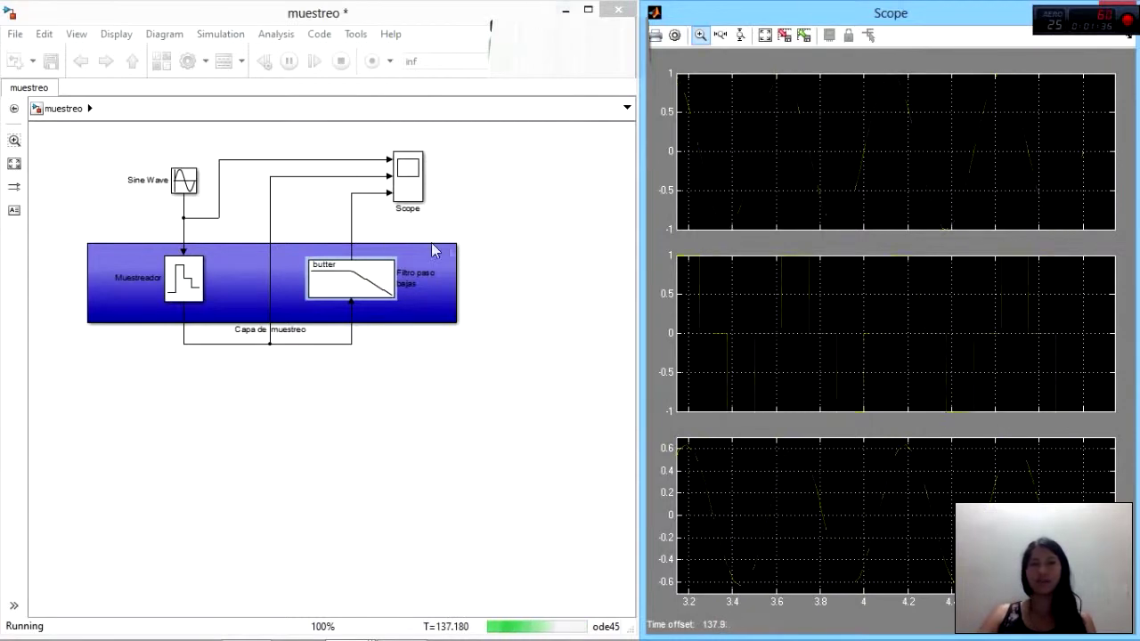
Stop the simulation and set the Filtro paso bajas block's passband edge frequency to 2*pi*3000 rad/s.
left_click(495, 241)
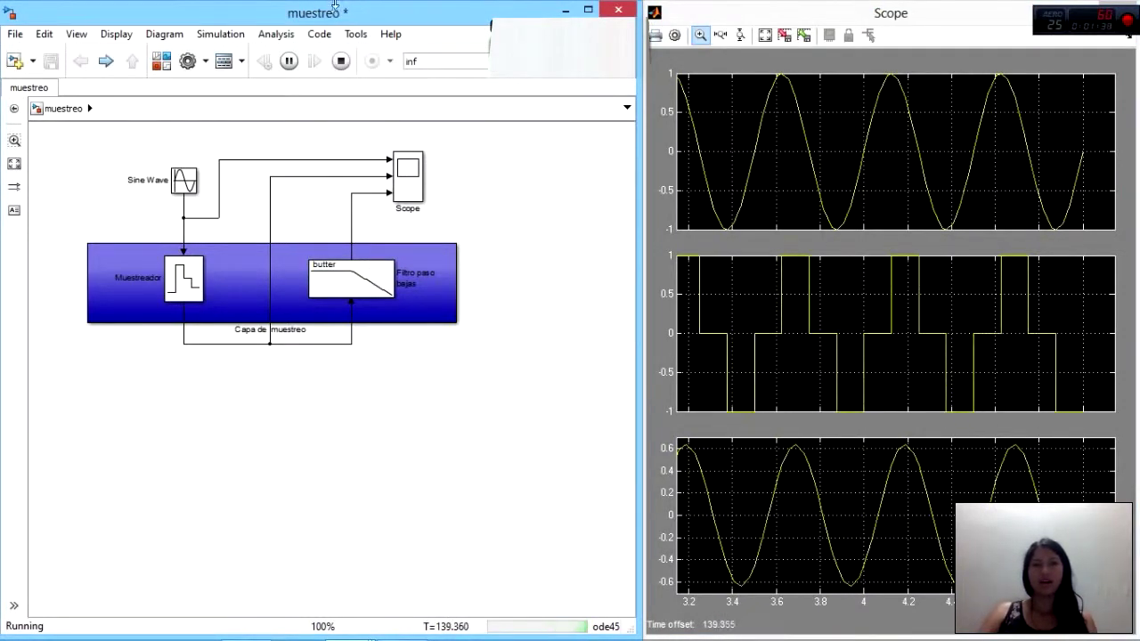
left_click(340, 61)
double_click(357, 290)
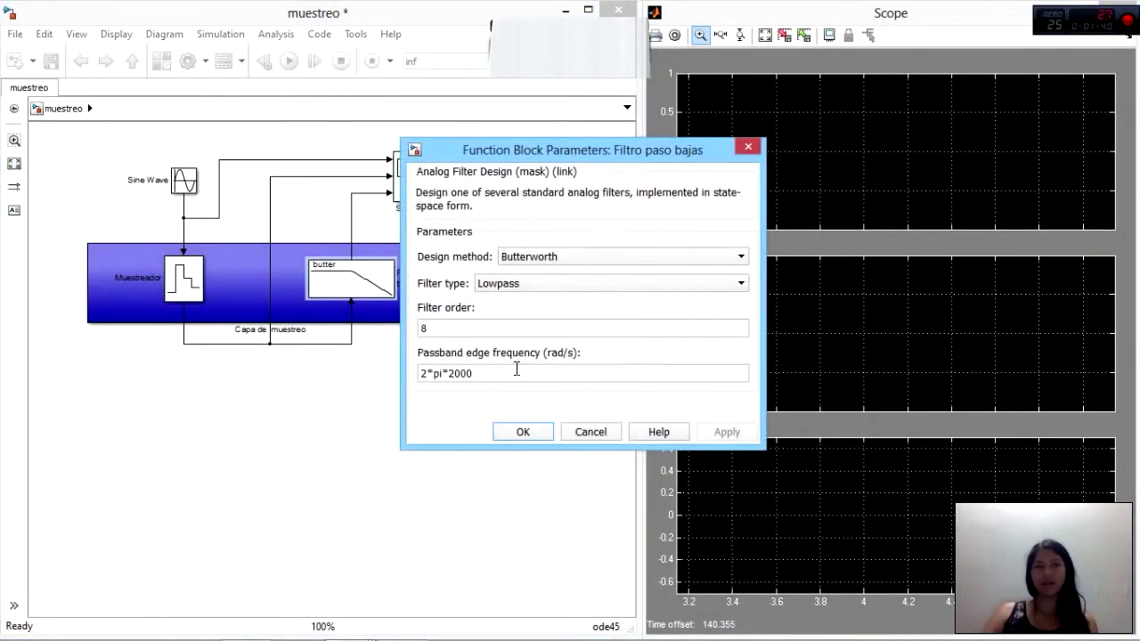
double_click(484, 372)
left_click(479, 375)
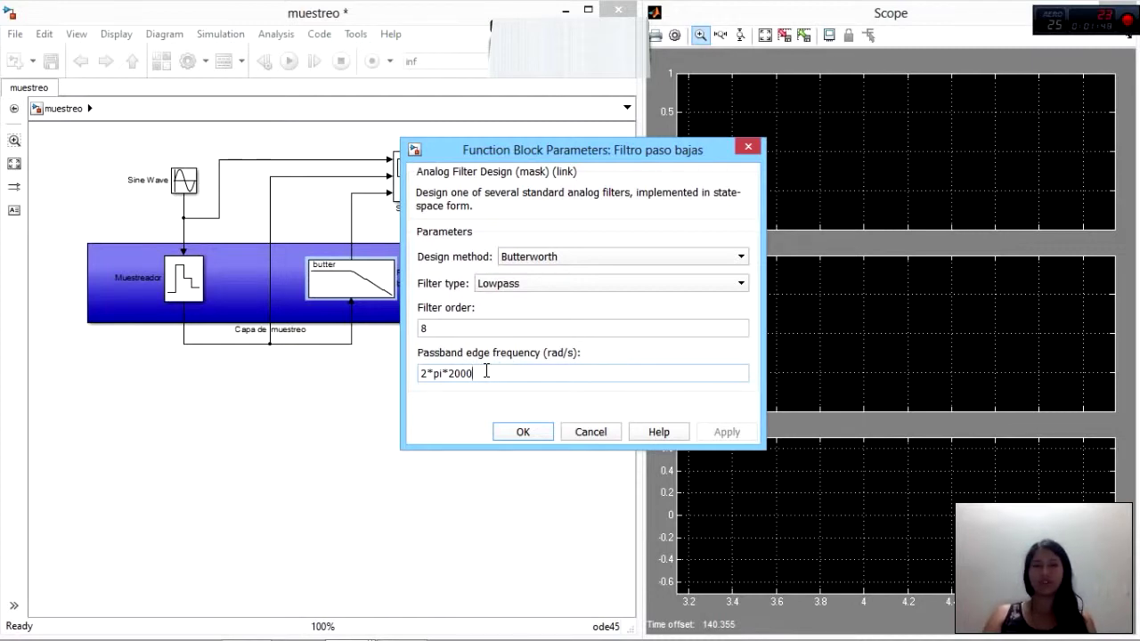
key("BackSpace")
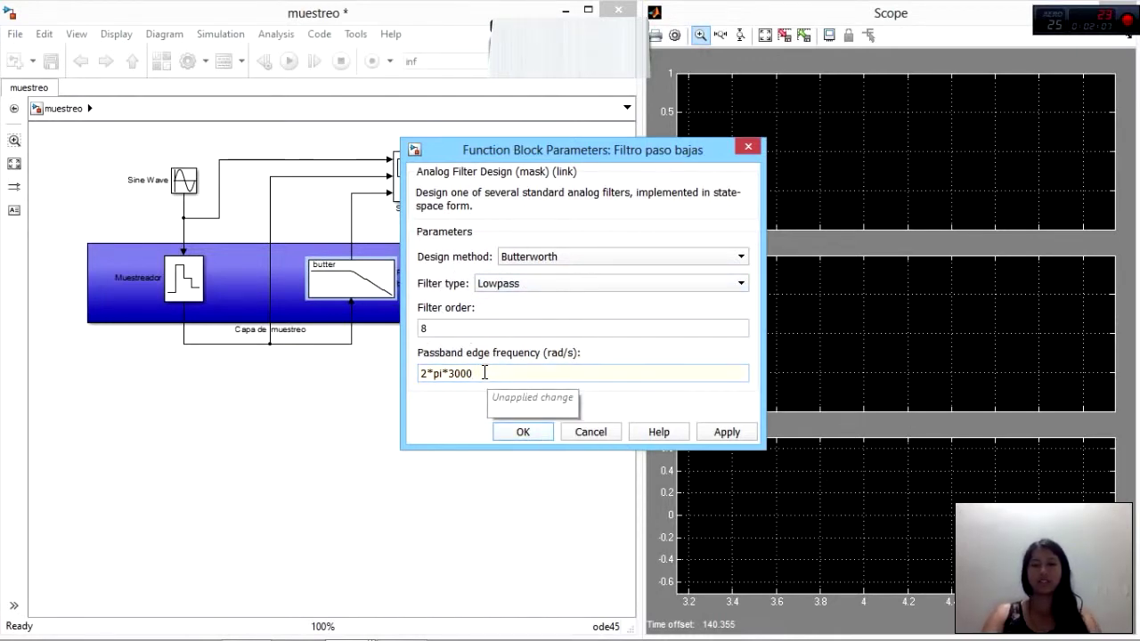
left_click(523, 432)
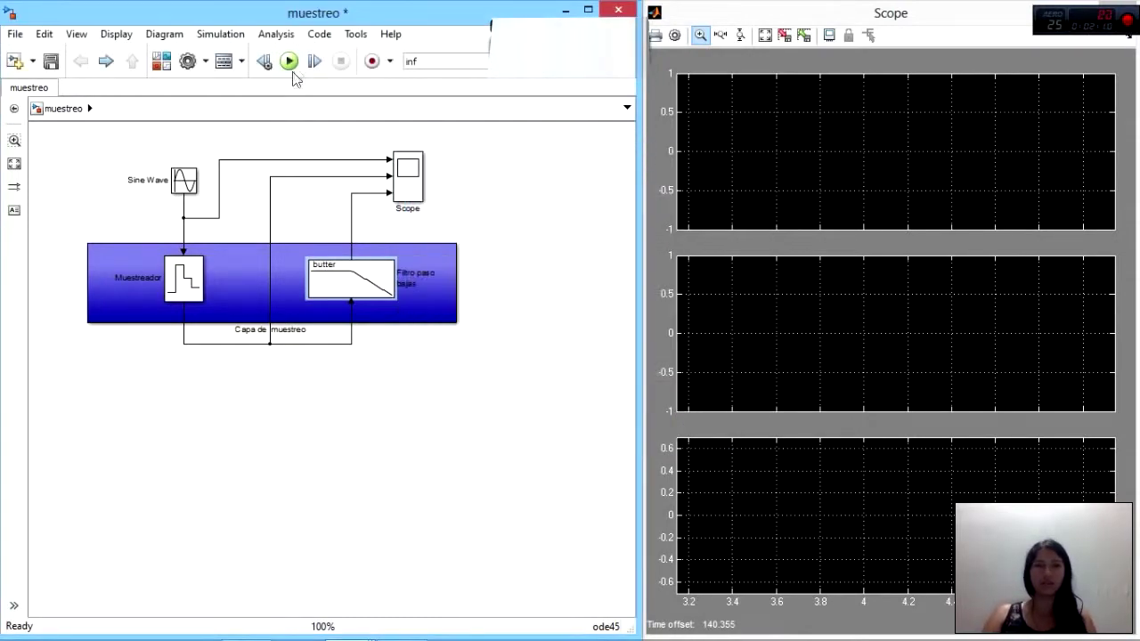
Run the muestreo simulation, autoscaling the filter output plot in the Scope, and stop the run.
left_click(292, 69)
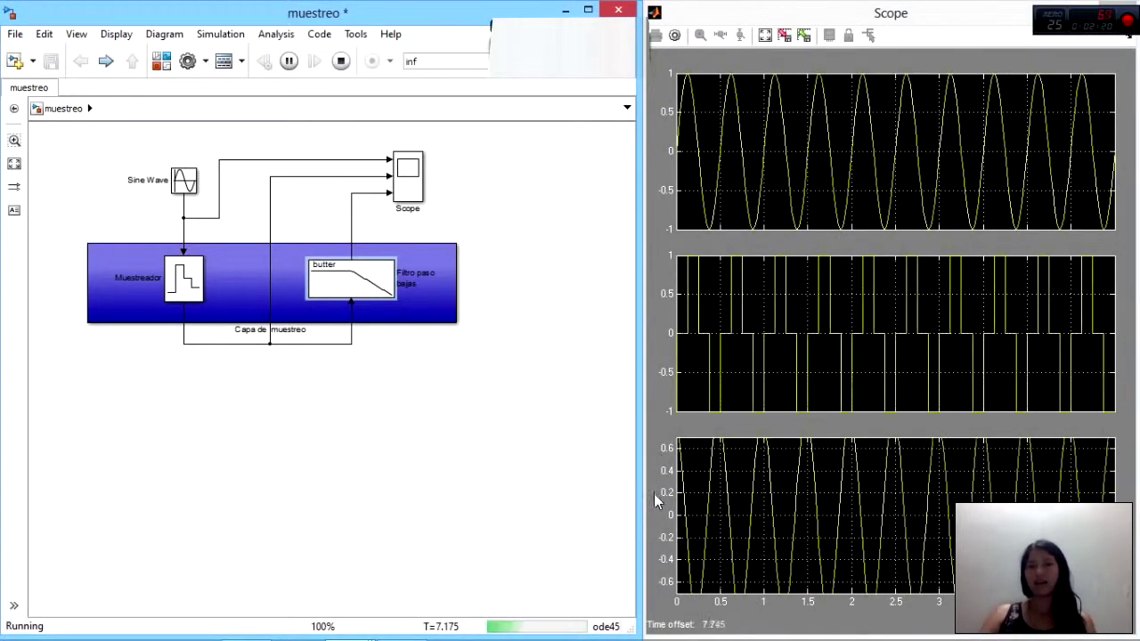
right_click(729, 472)
left_click(754, 506)
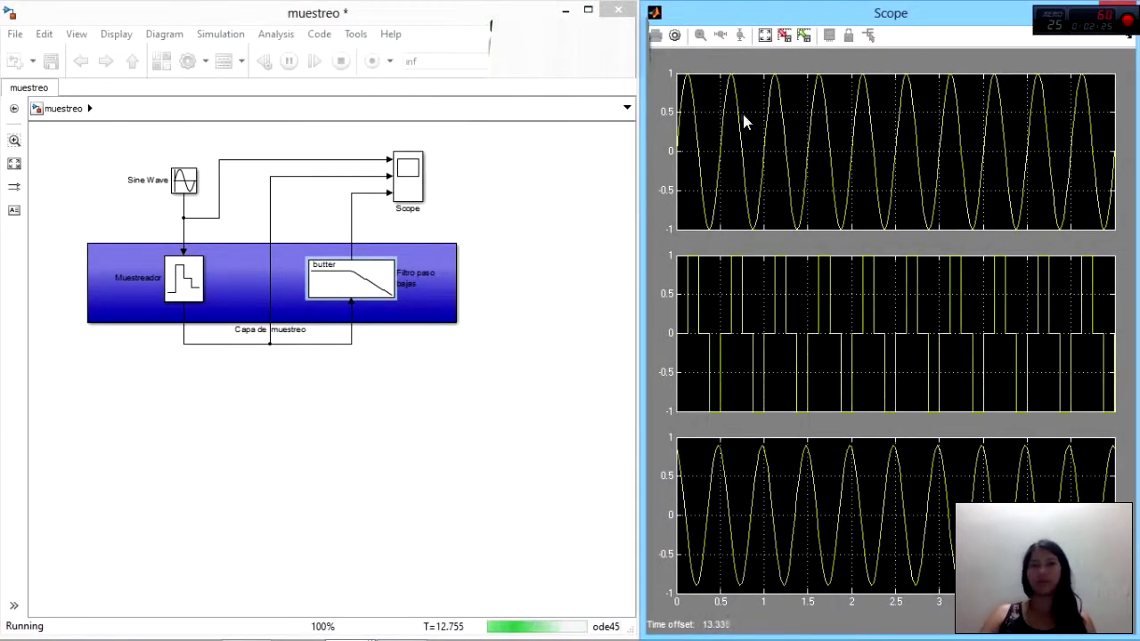
left_click_drag(46, 147, 560, 438)
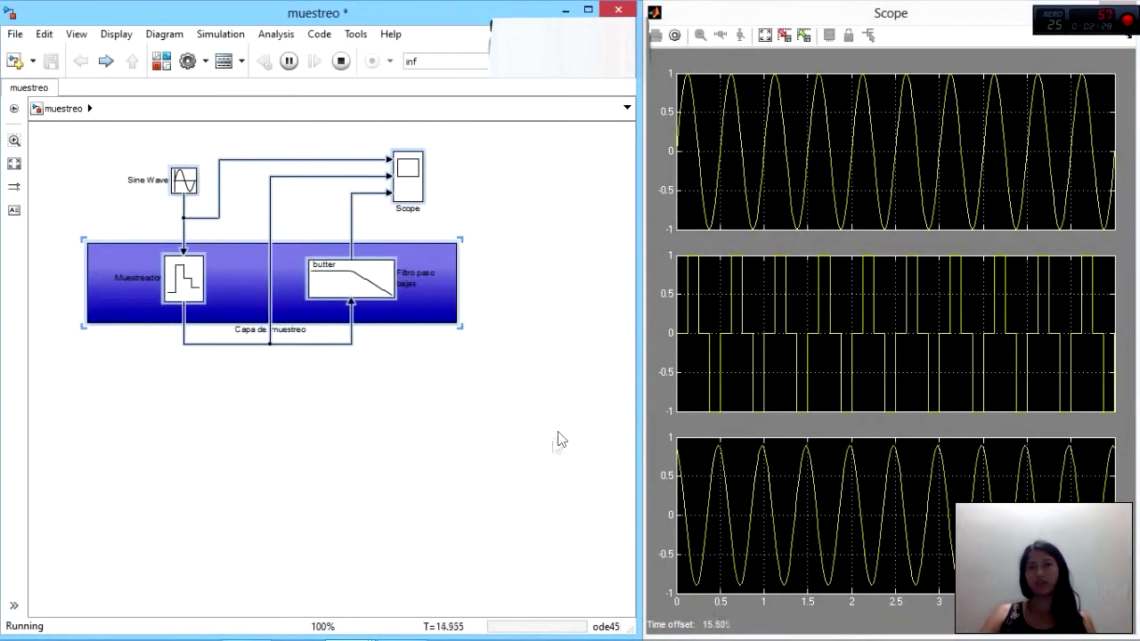
left_click(339, 61)
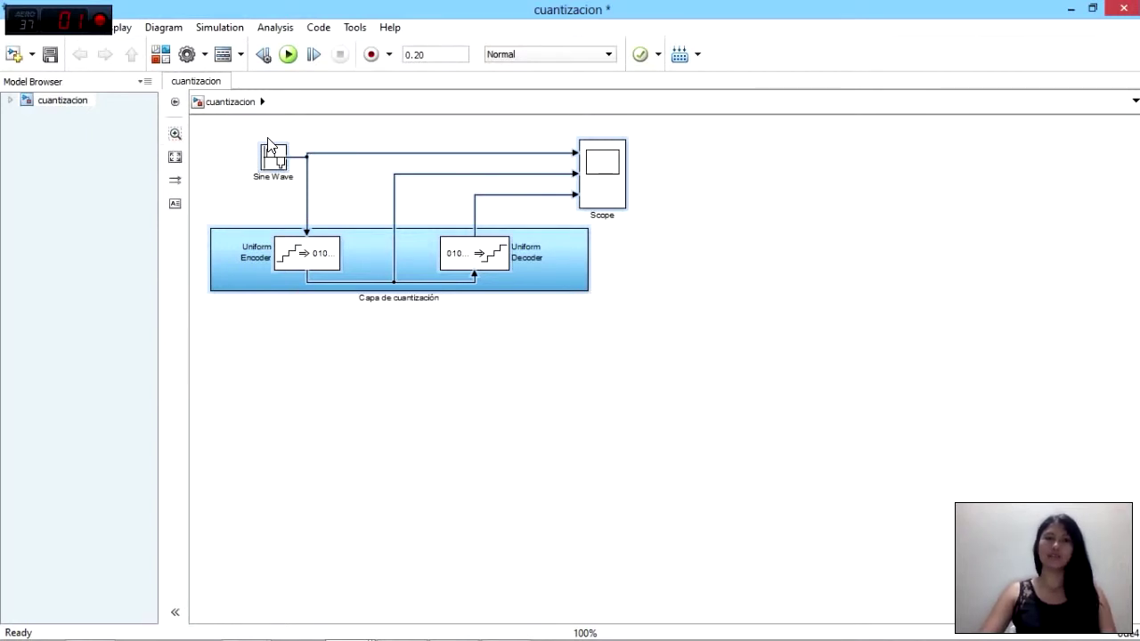
Review the parameters of the Sine Wave source block in the cuantizacion model.
left_click(228, 174)
left_click_drag(312, 198, 681, 352)
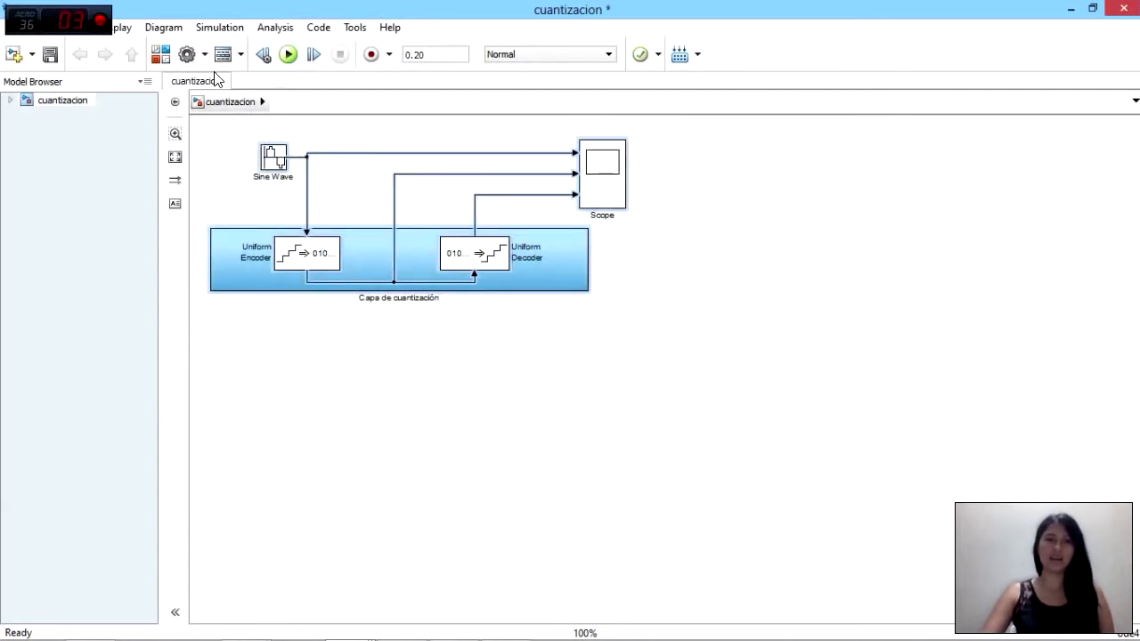
left_click(268, 151)
left_click_drag(235, 127, 330, 208)
left_click(355, 193)
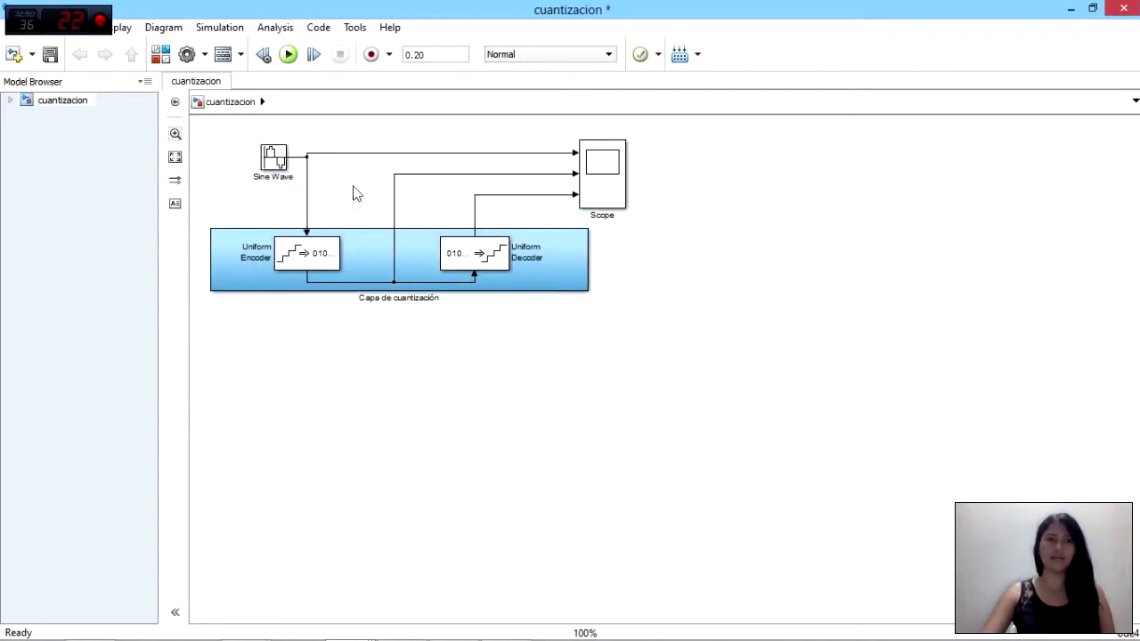
double_click(267, 158)
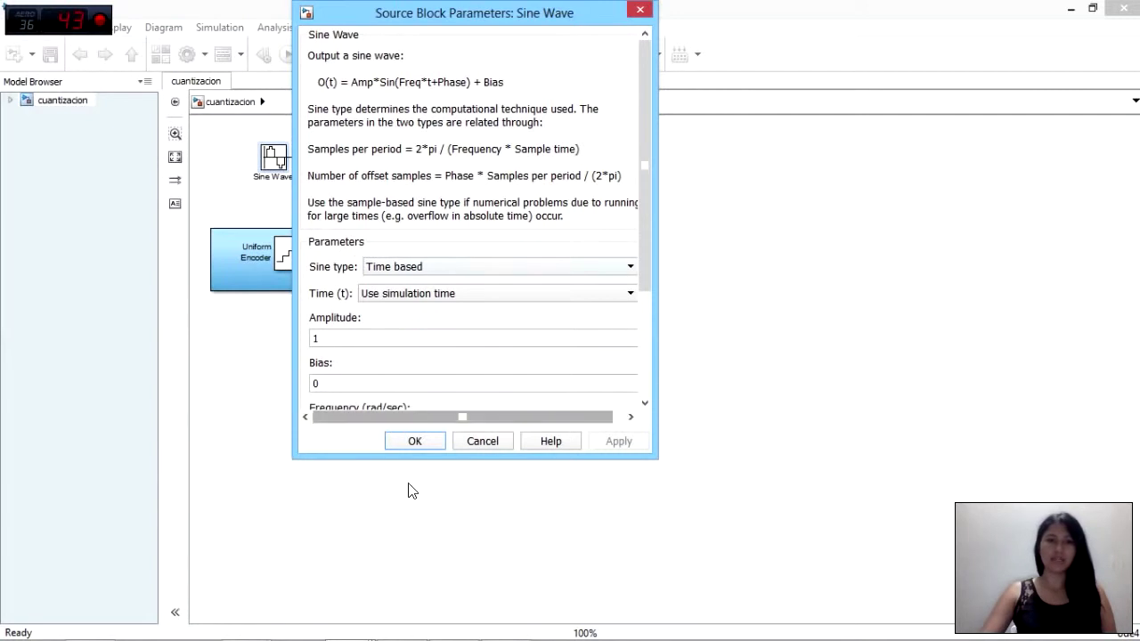
left_click(416, 444)
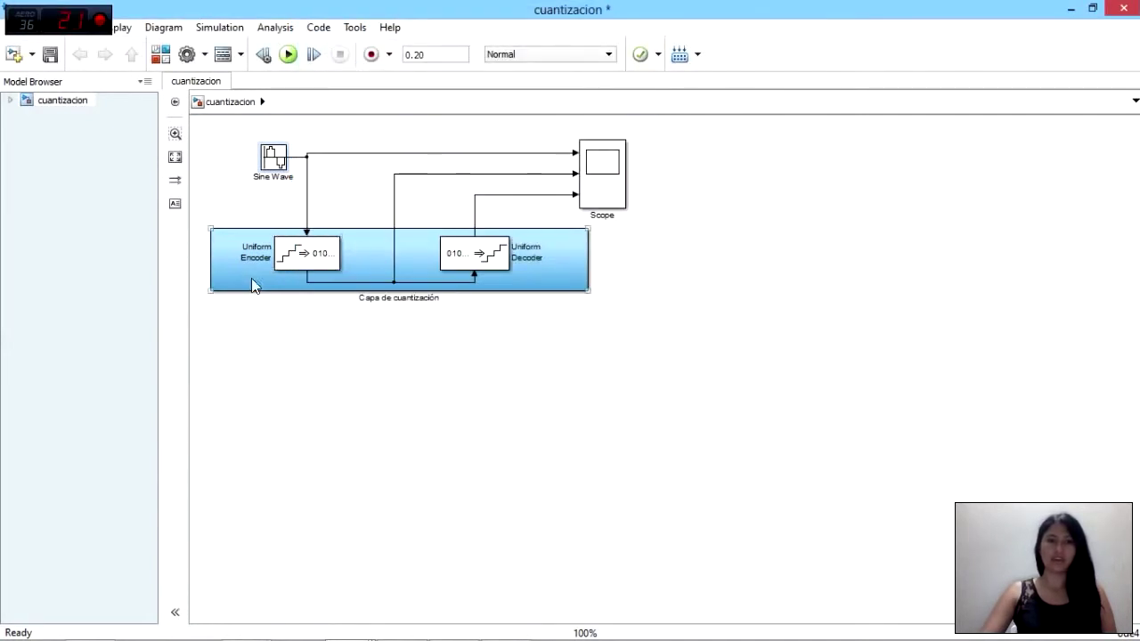
left_click(314, 258)
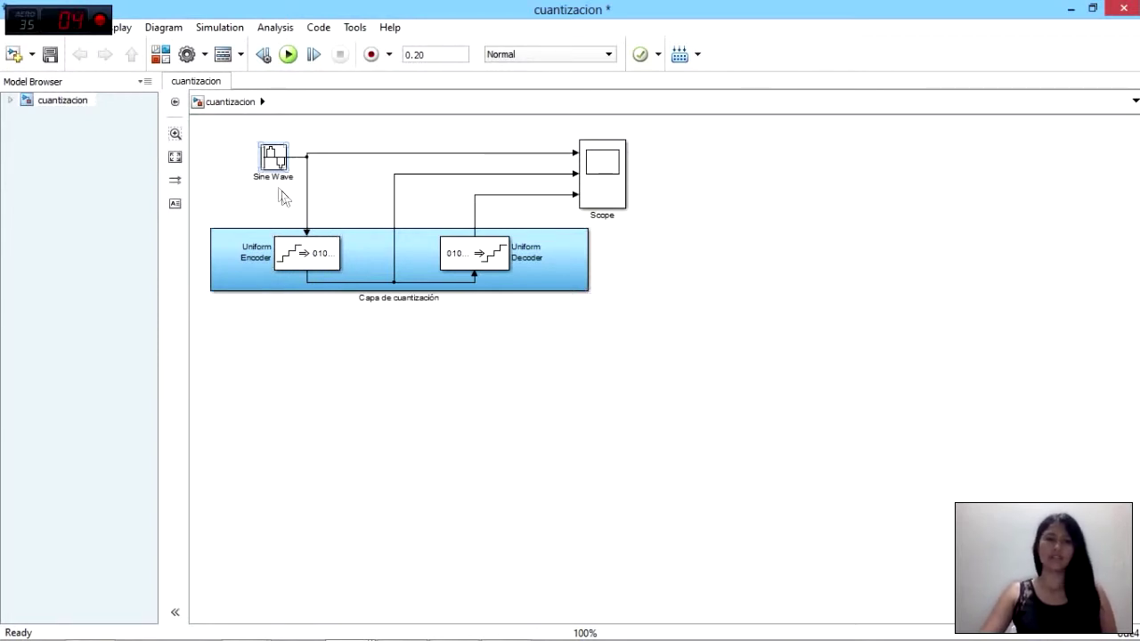
left_click(301, 248)
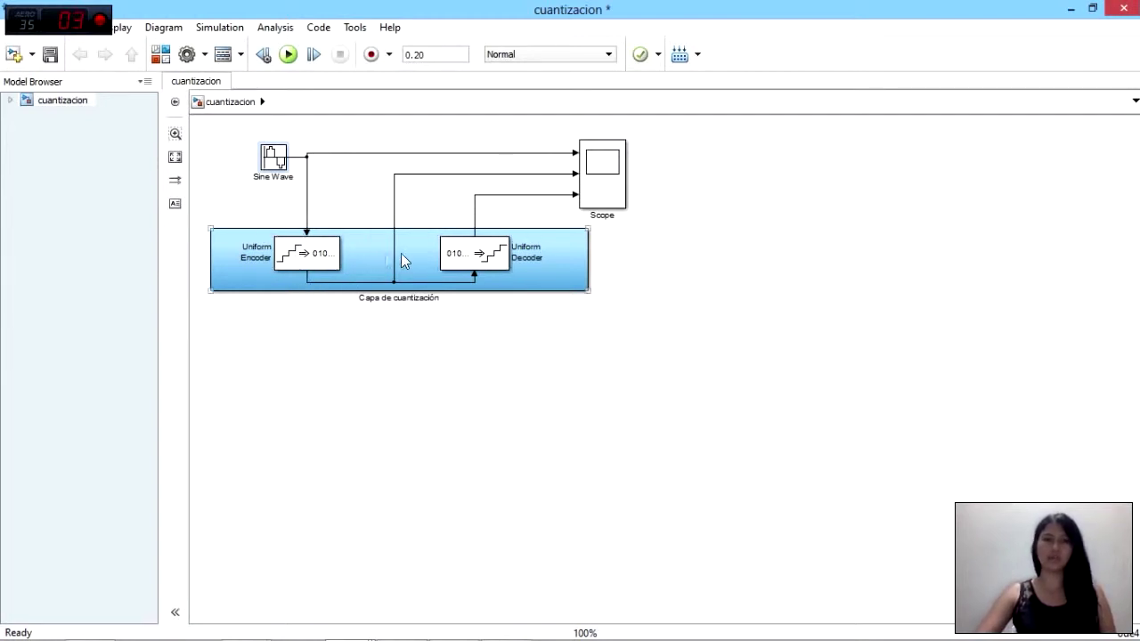
left_click(485, 254)
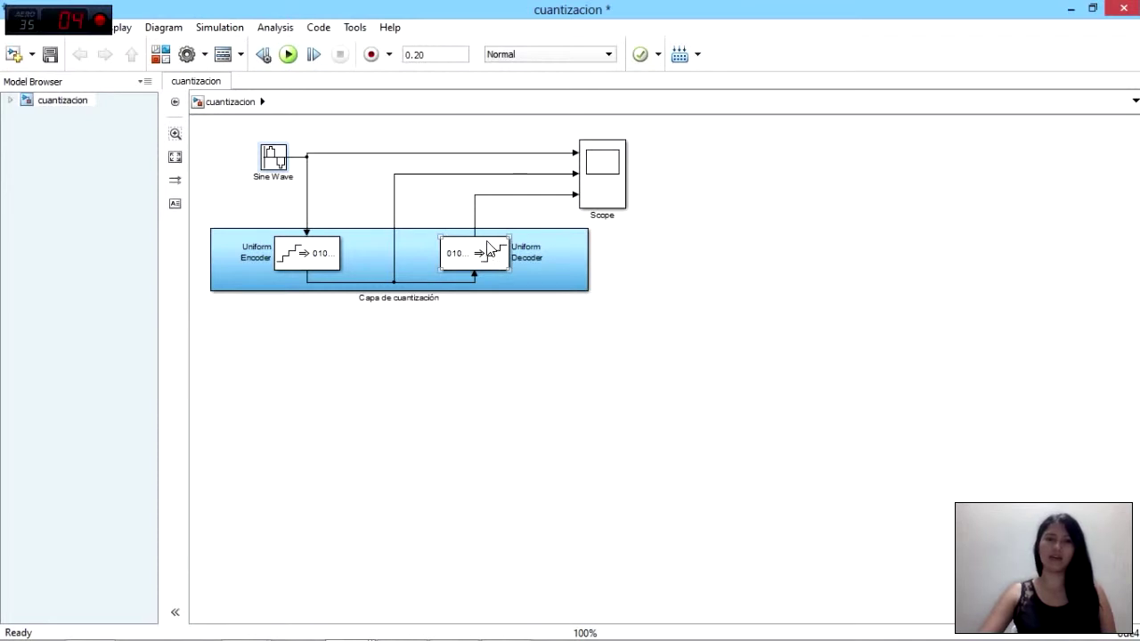
left_click(479, 199)
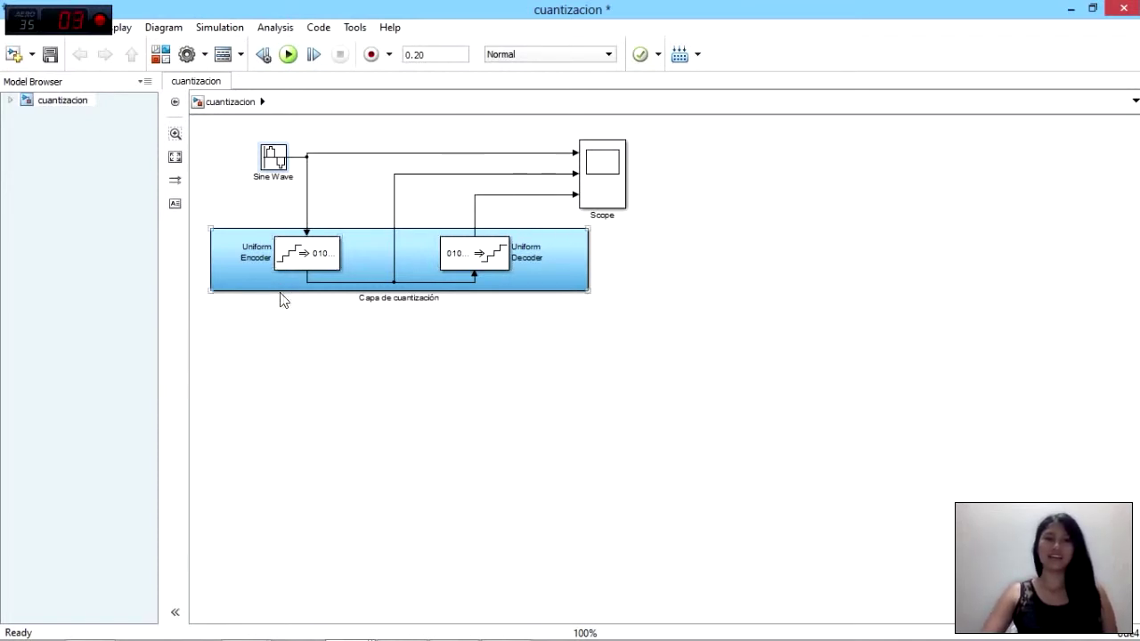
Review the peak and bits parameters of the Uniform Encoder and Uniform Decoder blocks in the quantization layer.
left_click(544, 268)
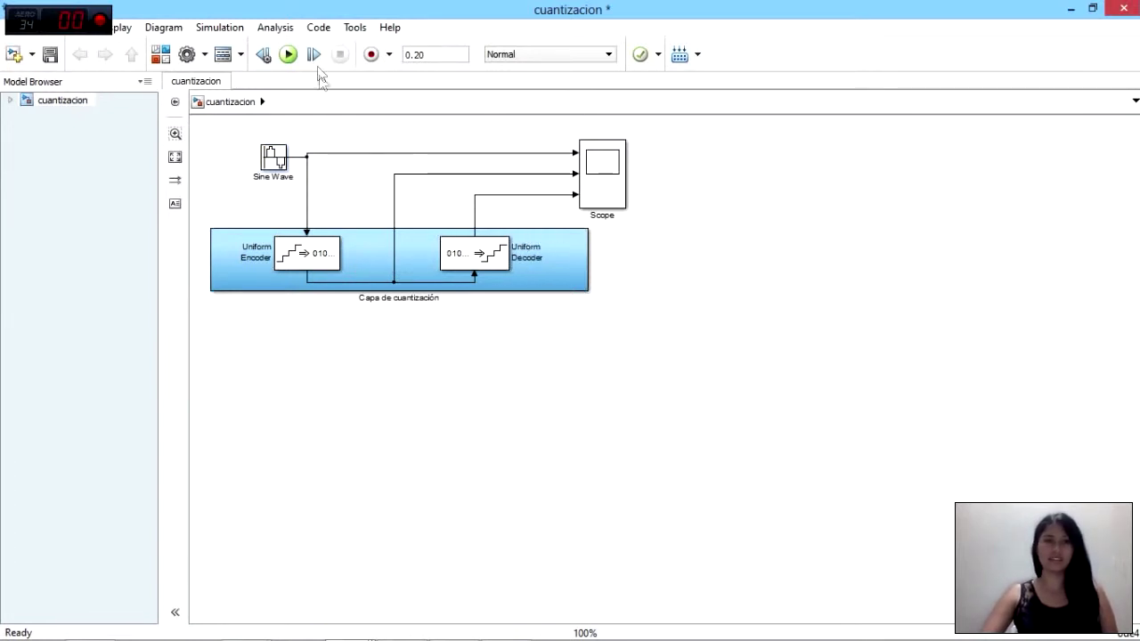
double_click(312, 254)
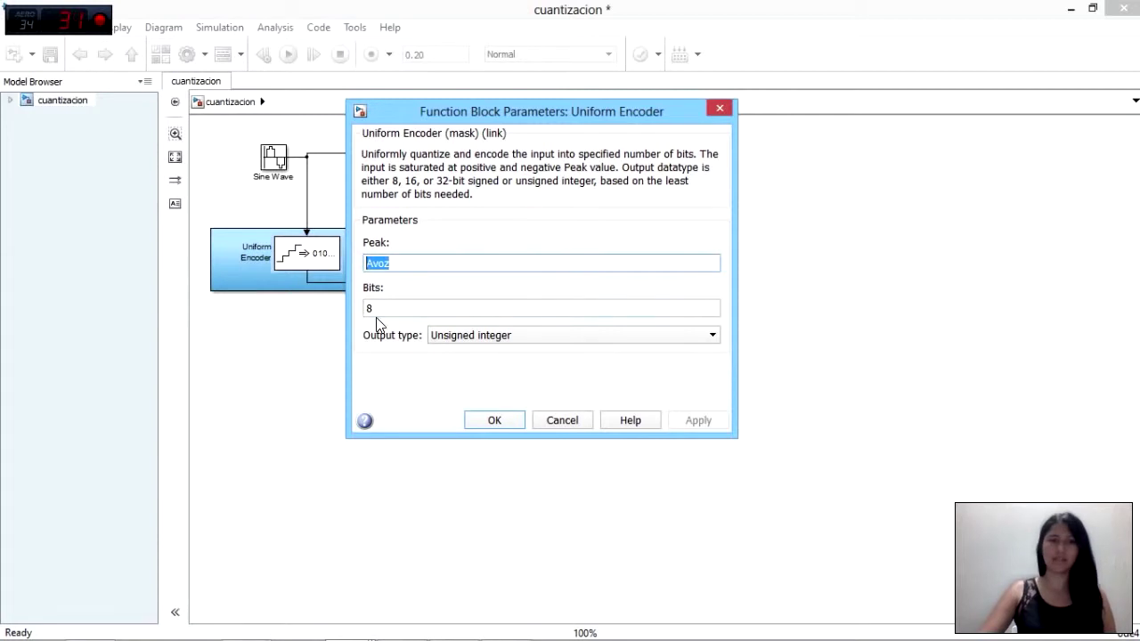
key("Tab")
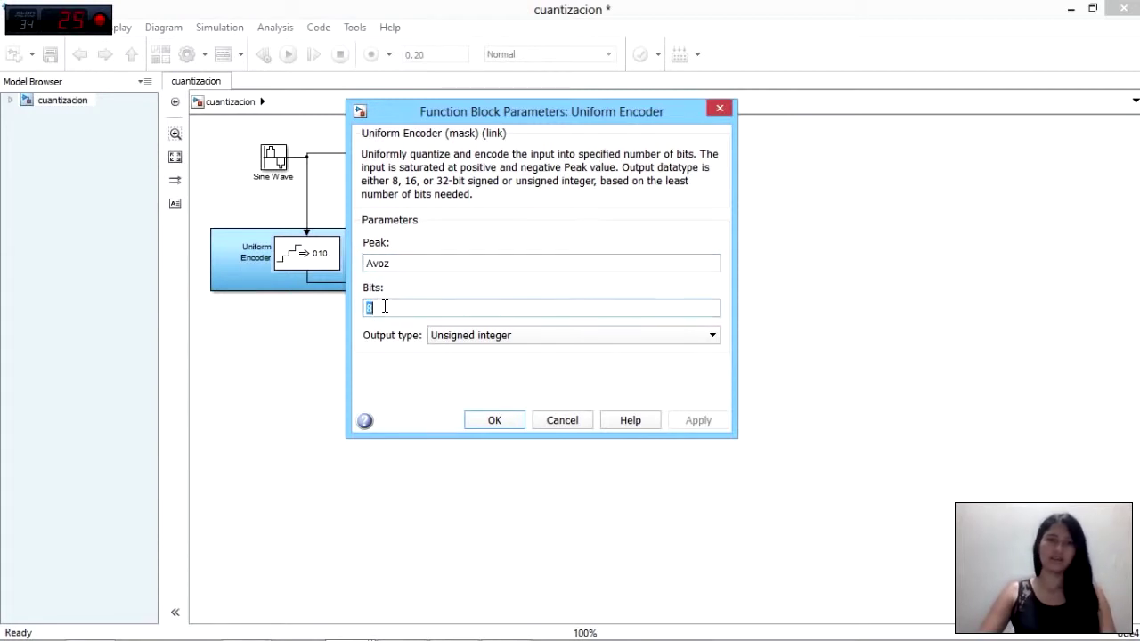
left_click(380, 311)
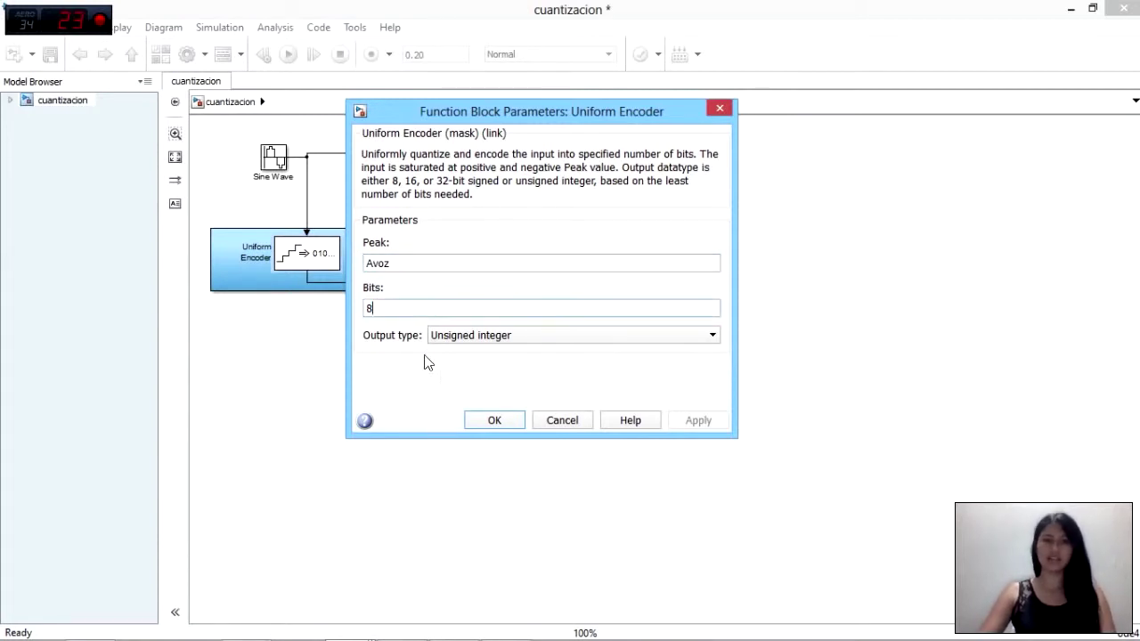
left_click(478, 419)
double_click(474, 286)
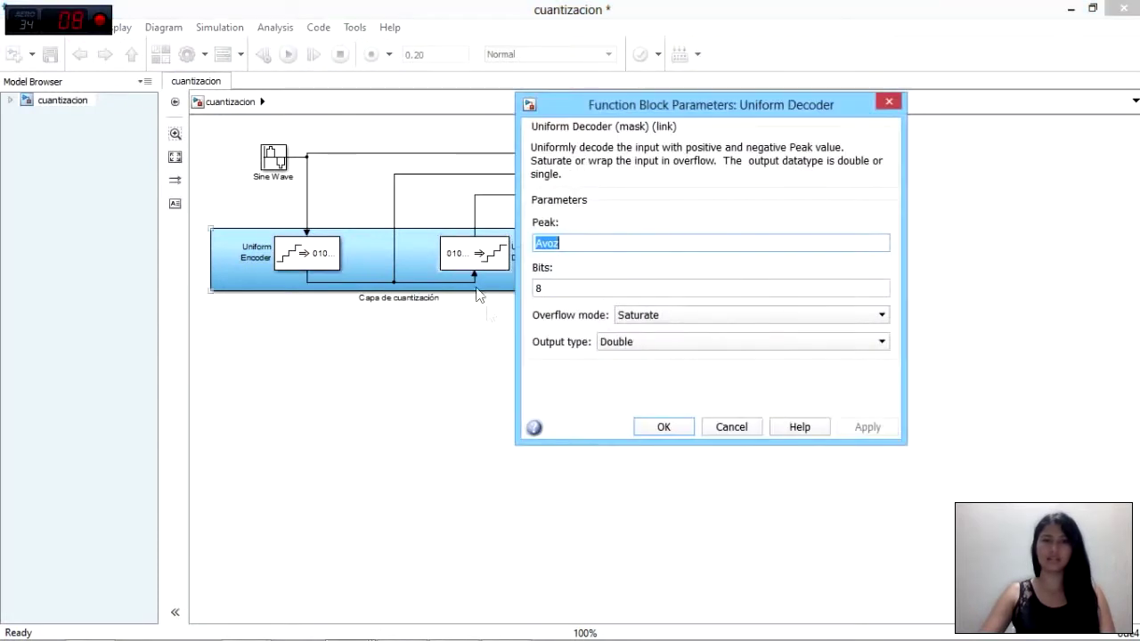
double_click(541, 288)
left_click(662, 426)
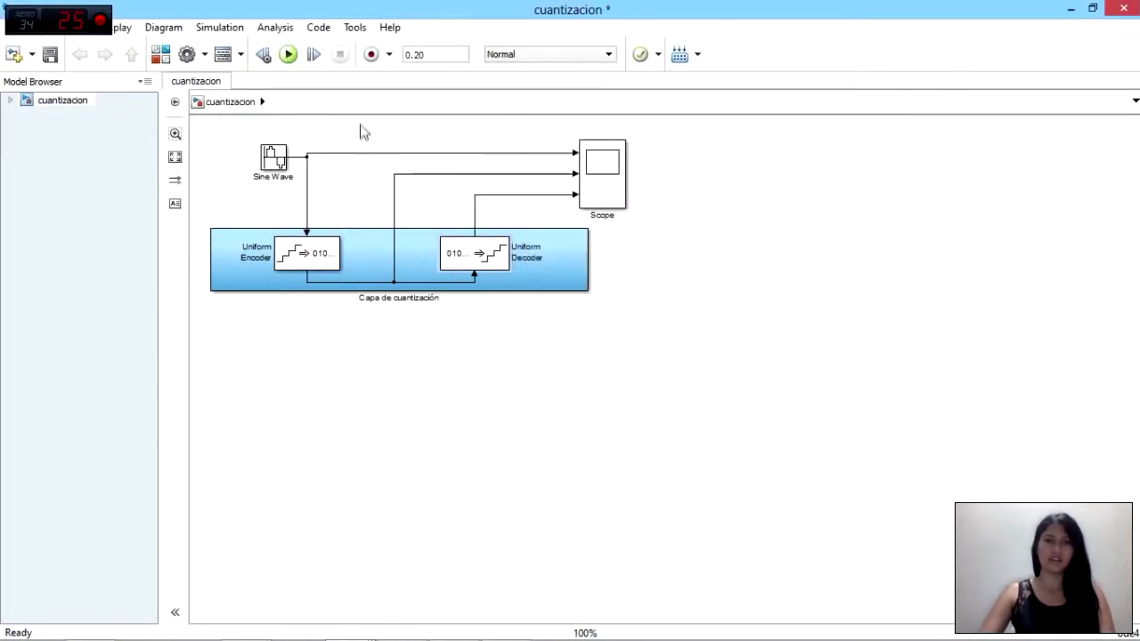
Run the cuantizacion simulation and autoscale all three plots in the Scope.
left_click(287, 56)
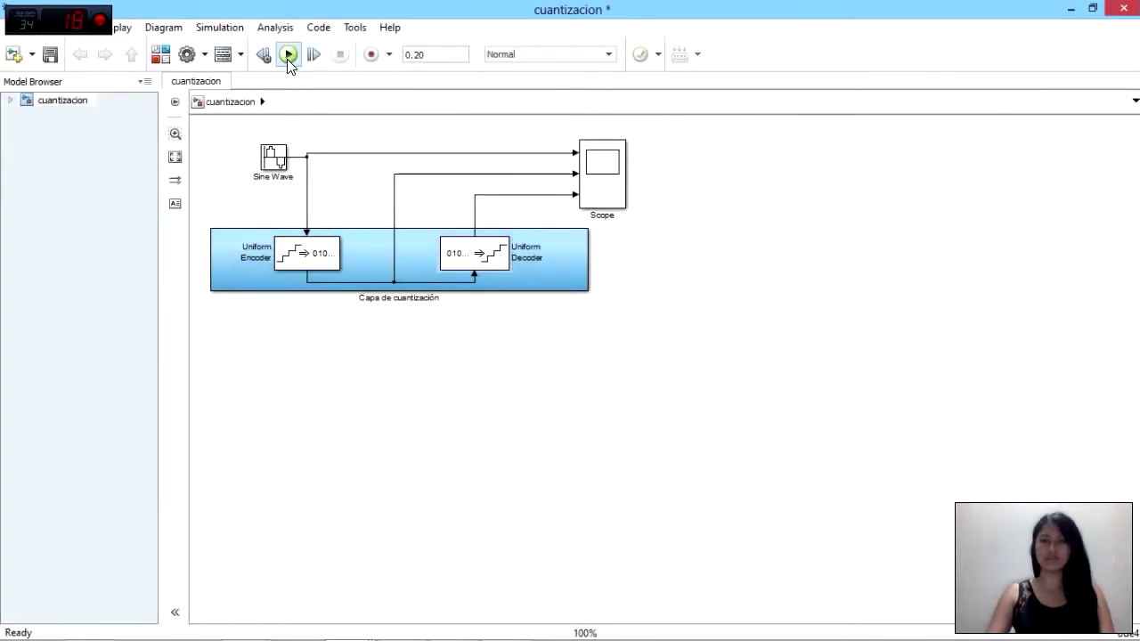
double_click(611, 196)
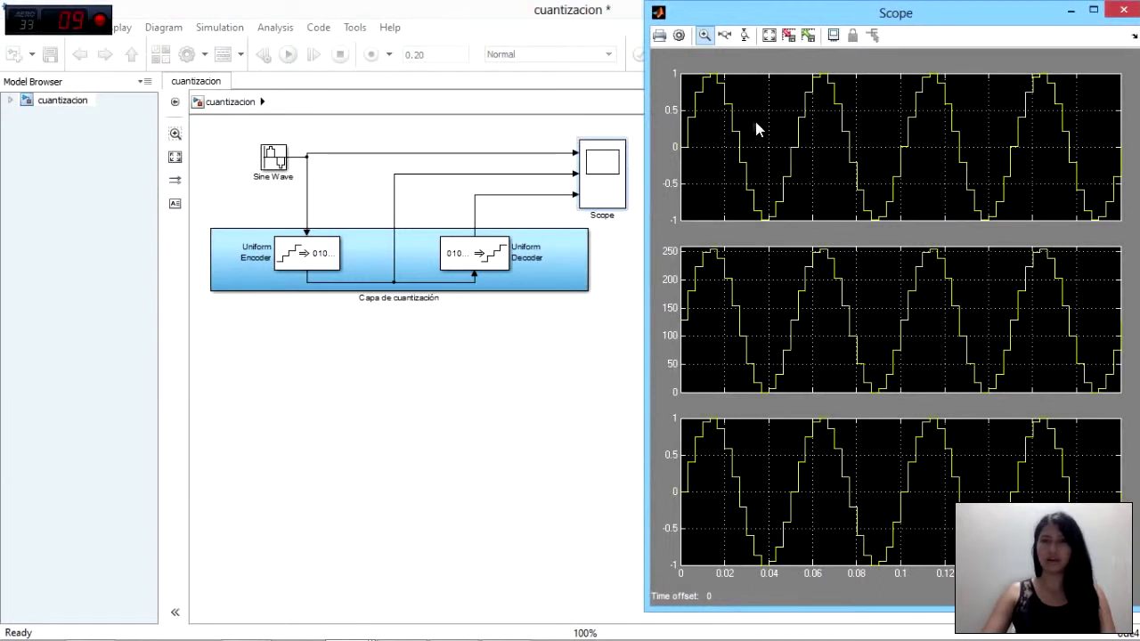
right_click(775, 125)
left_click(782, 157)
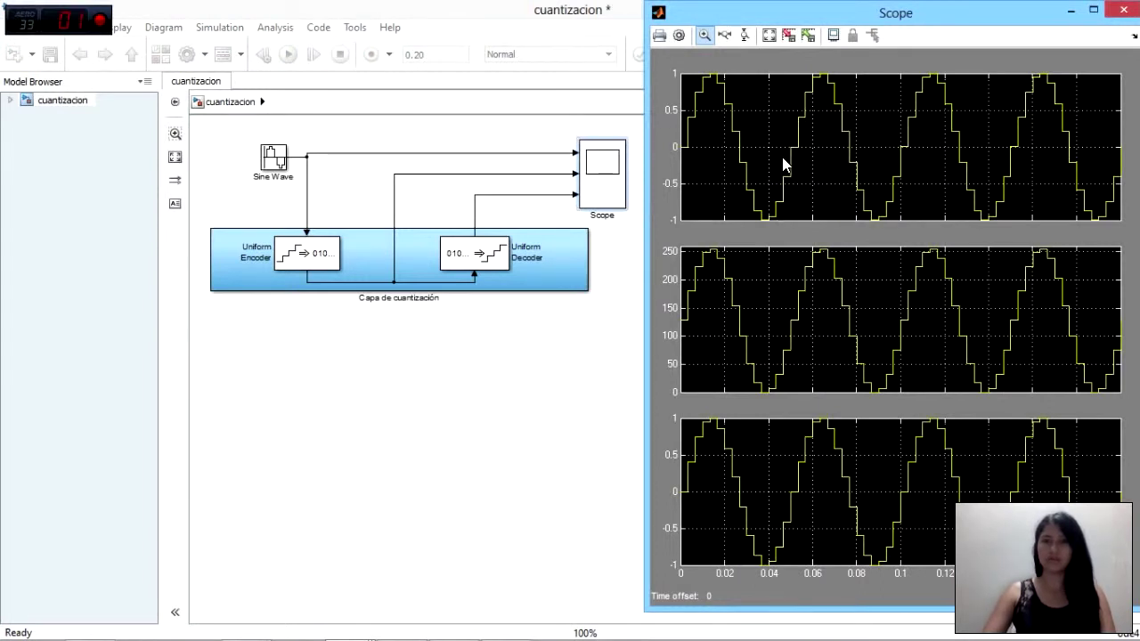
right_click(756, 265)
left_click(790, 295)
right_click(800, 459)
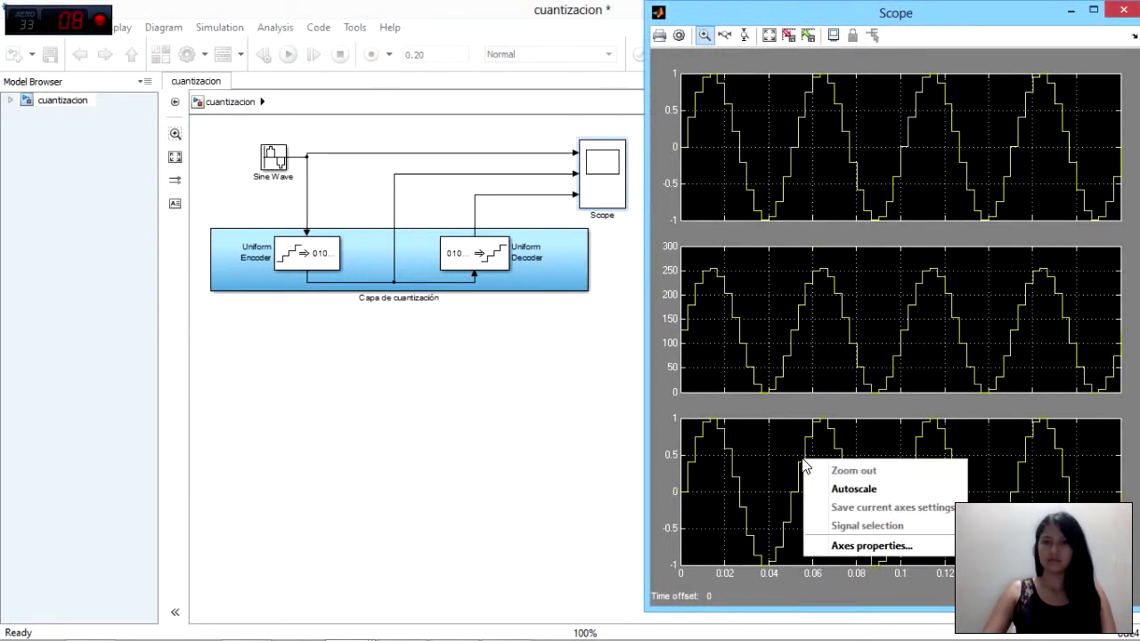
left_click(838, 490)
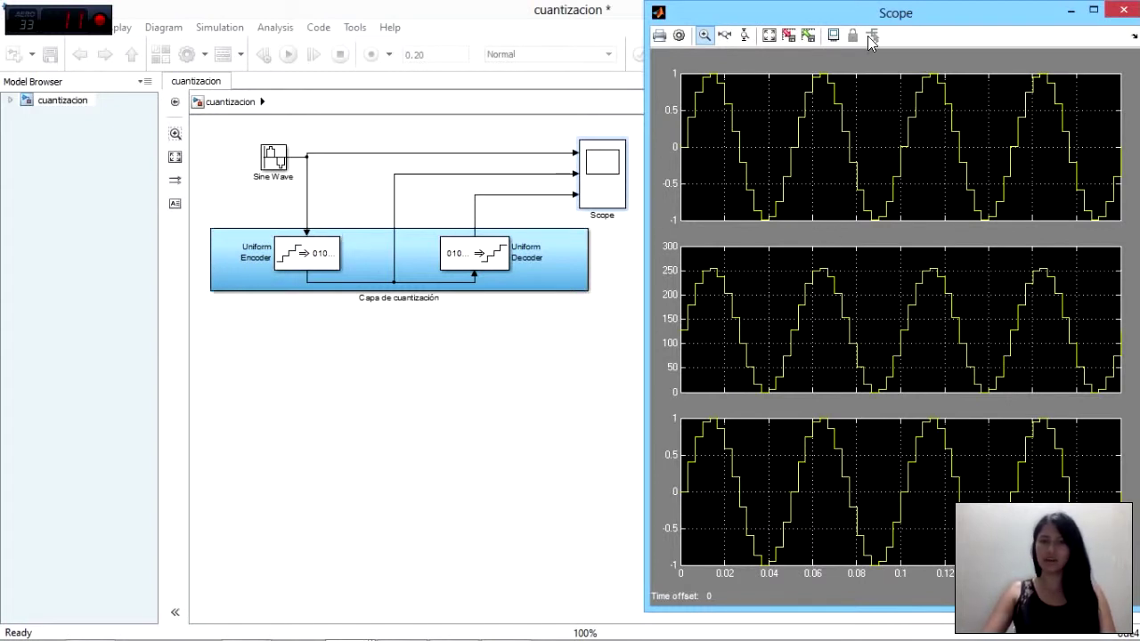
Zoom in on the source signal and decoder output plots in the Scope, and return to the cuantizacion model.
left_click_drag(697, 88, 1058, 207)
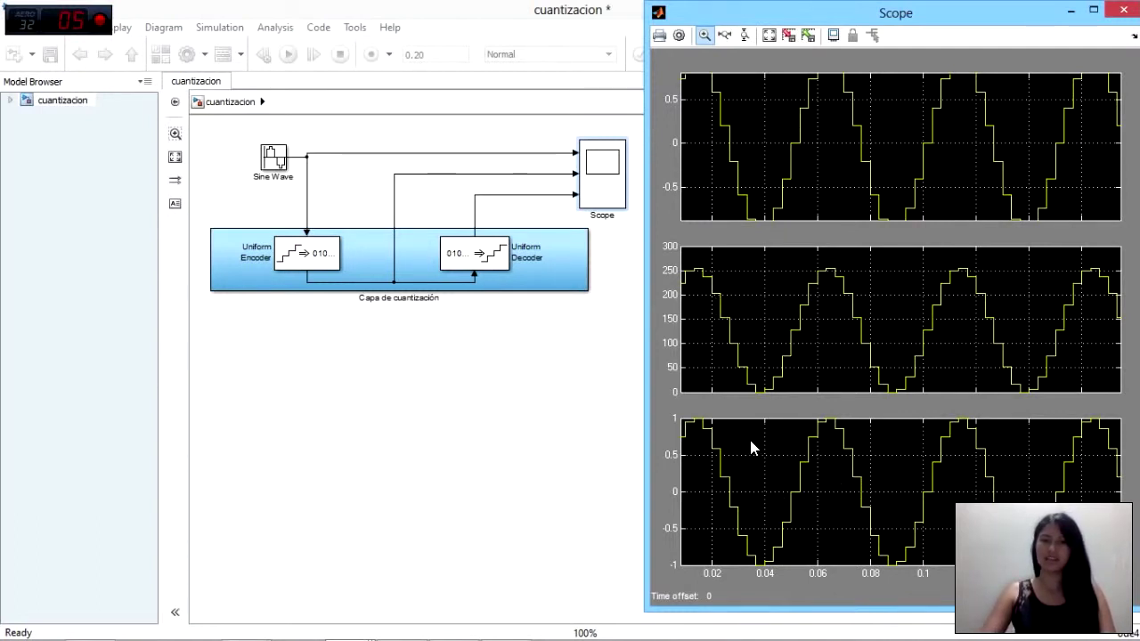
left_click_drag(752, 442, 1083, 558)
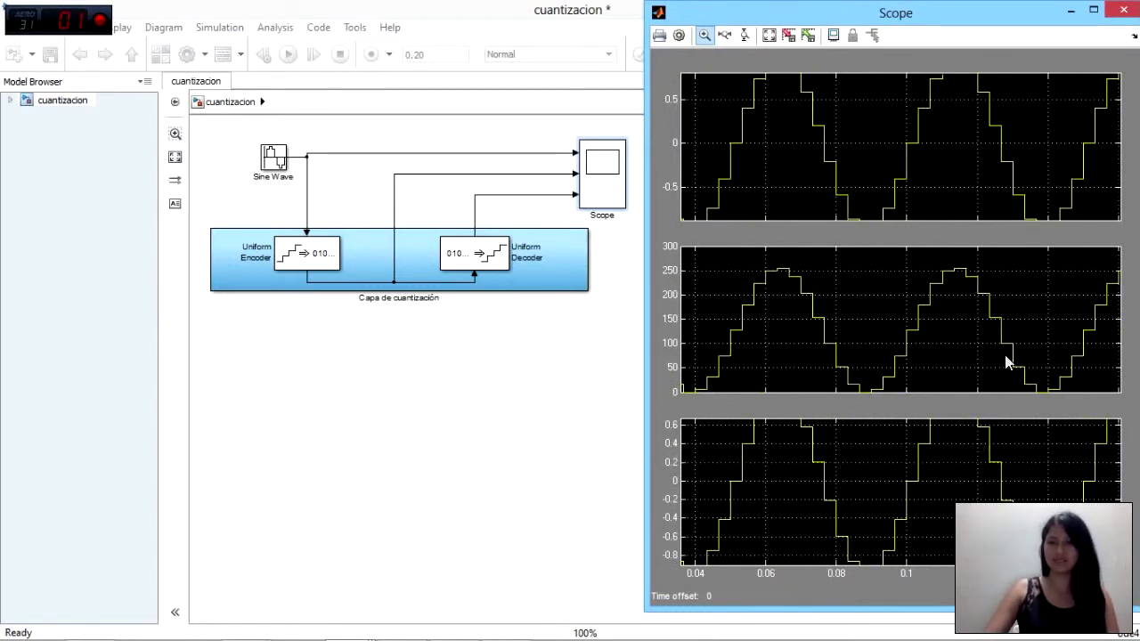
left_click(272, 267)
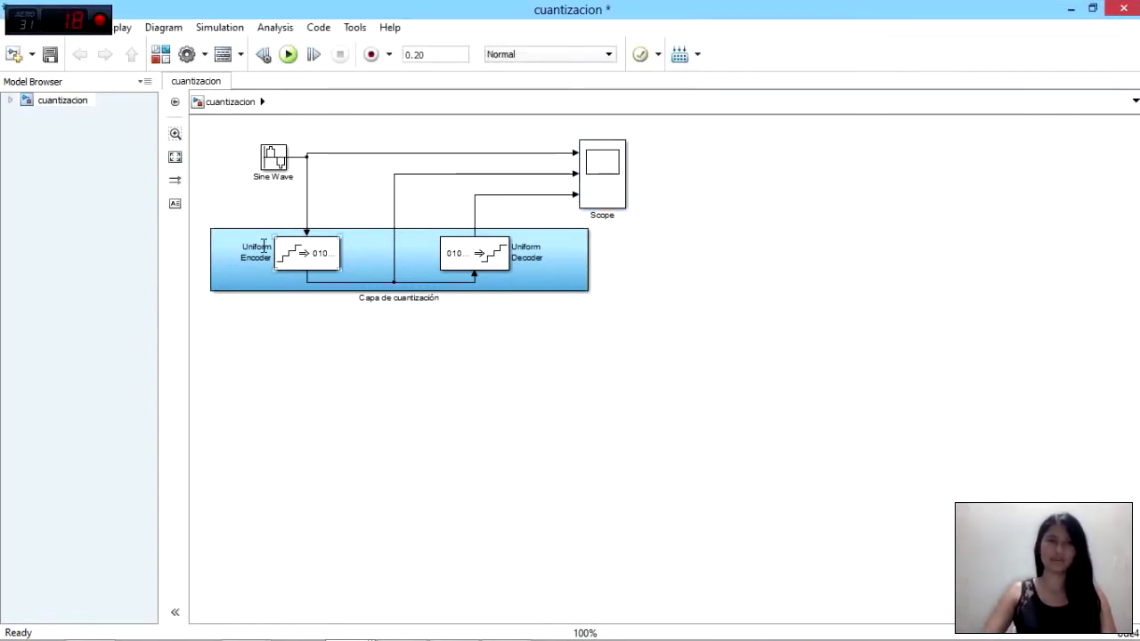
left_click_drag(225, 118, 783, 367)
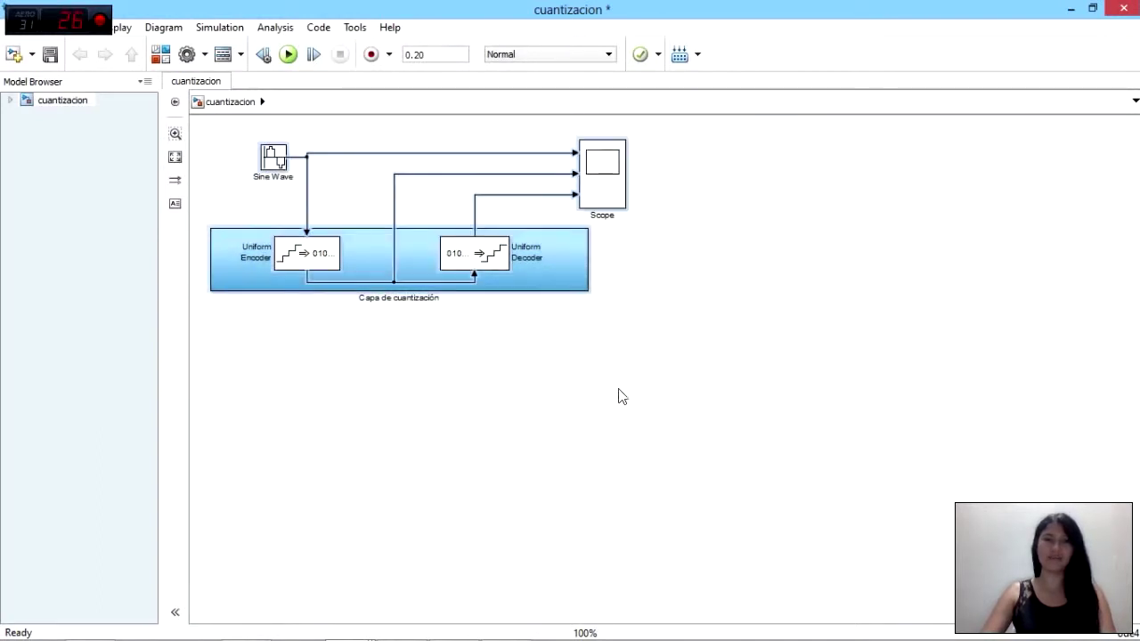
left_click_drag(219, 121, 697, 357)
left_click(697, 357)
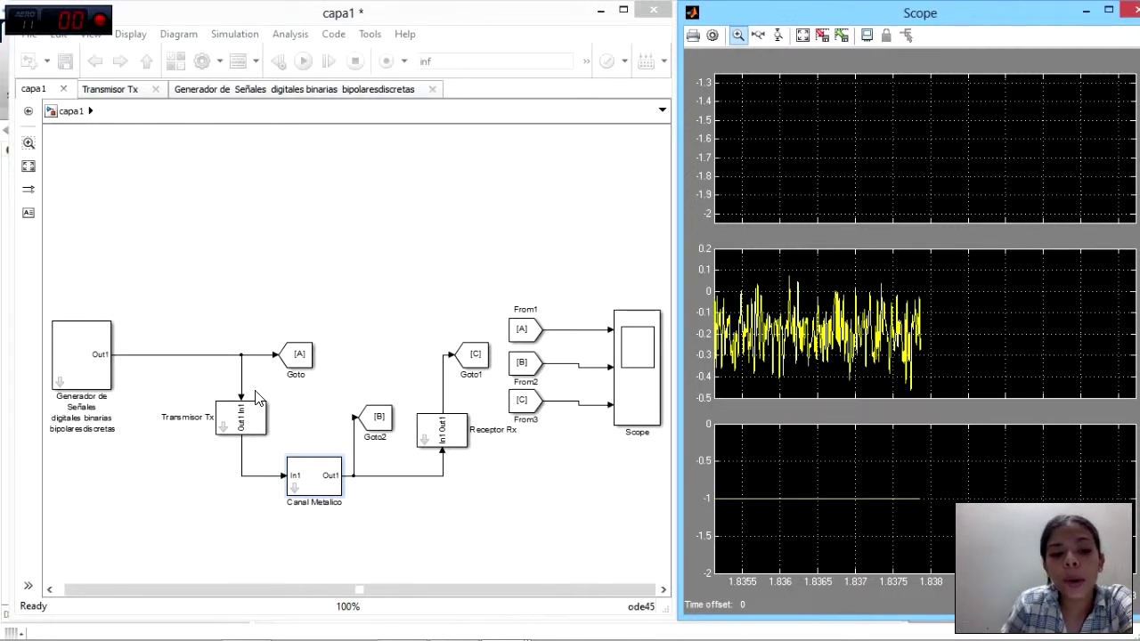
Review the gain and bandwidth parameters of the Transmisor Tx block in the capa1 model.
left_click(316, 504)
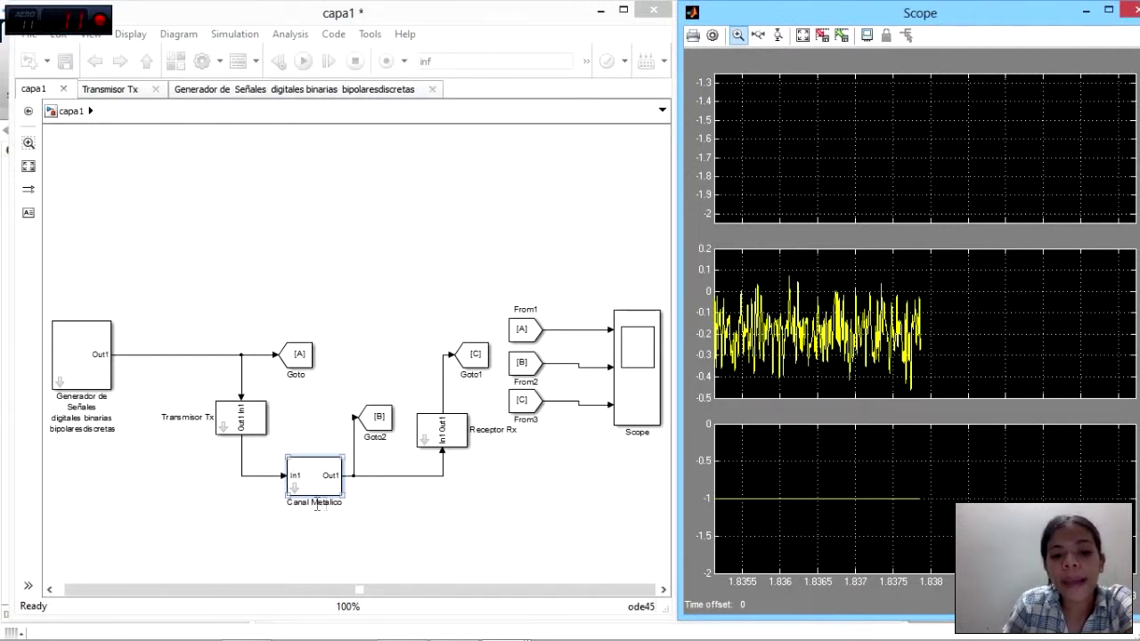
double_click(238, 425)
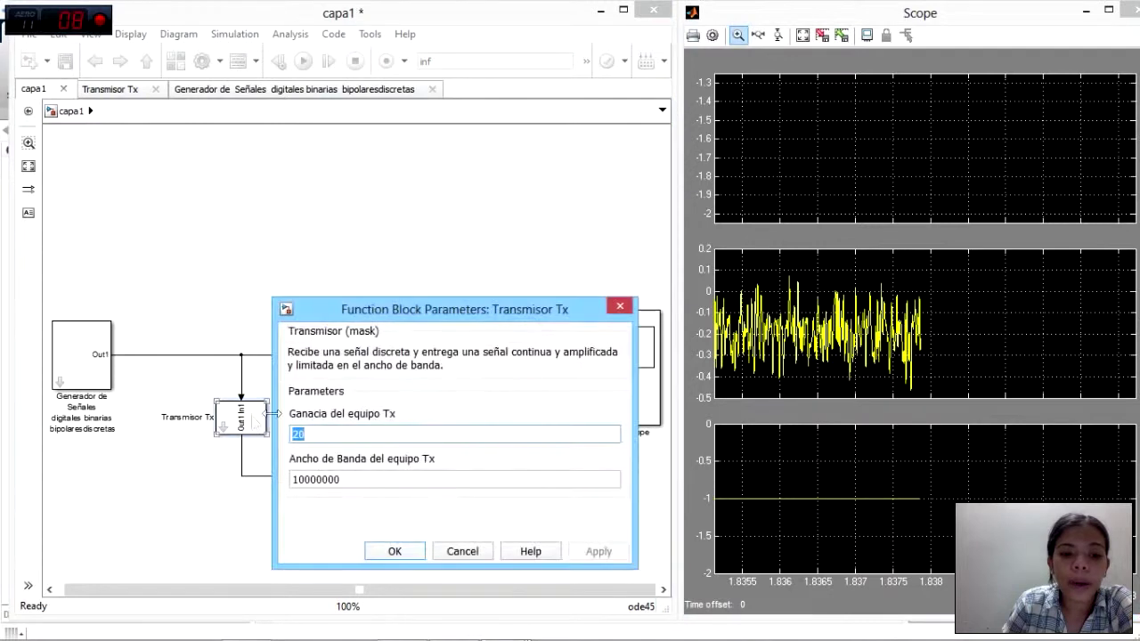
left_click_drag(381, 305, 298, 107)
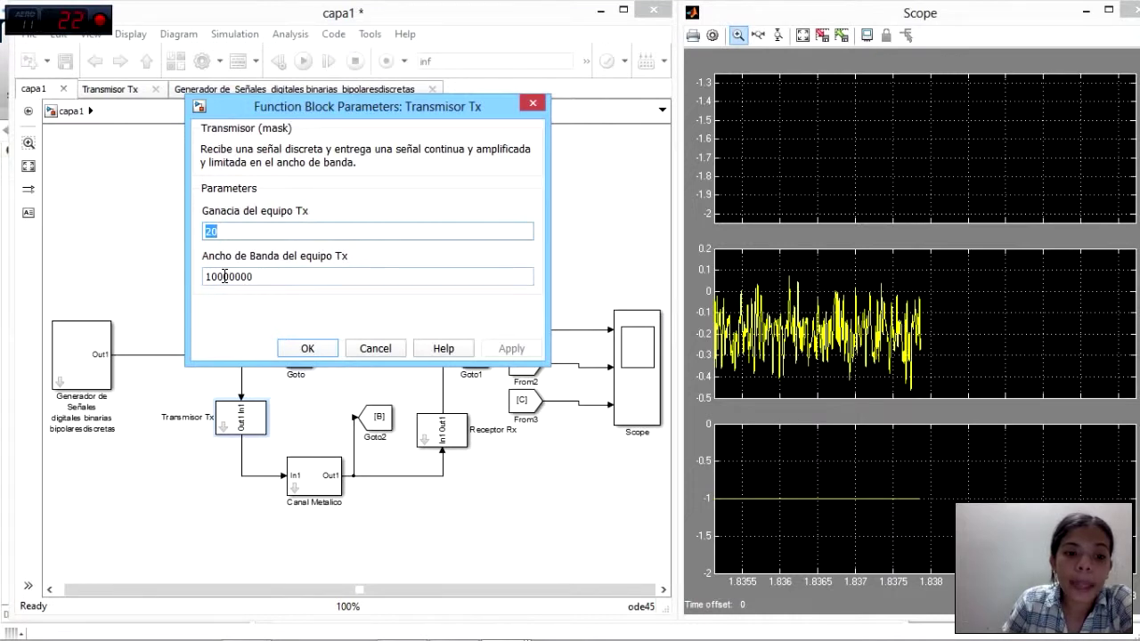
left_click(301, 350)
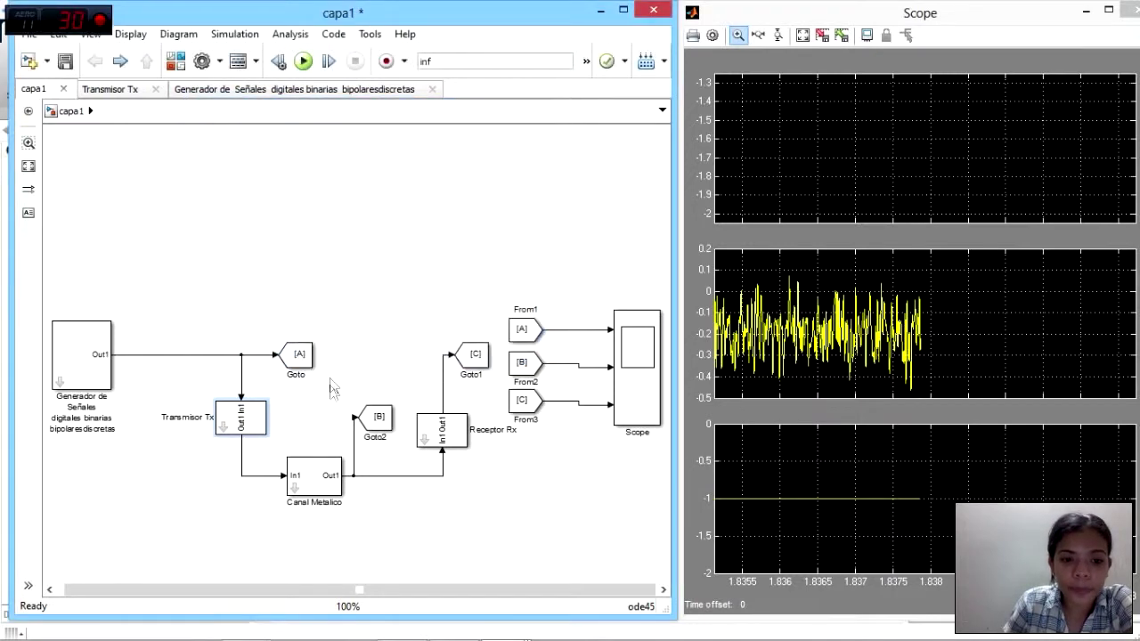
Review the bandwidth, noise power and attenuation parameters of the Canal Metalico block.
double_click(313, 486)
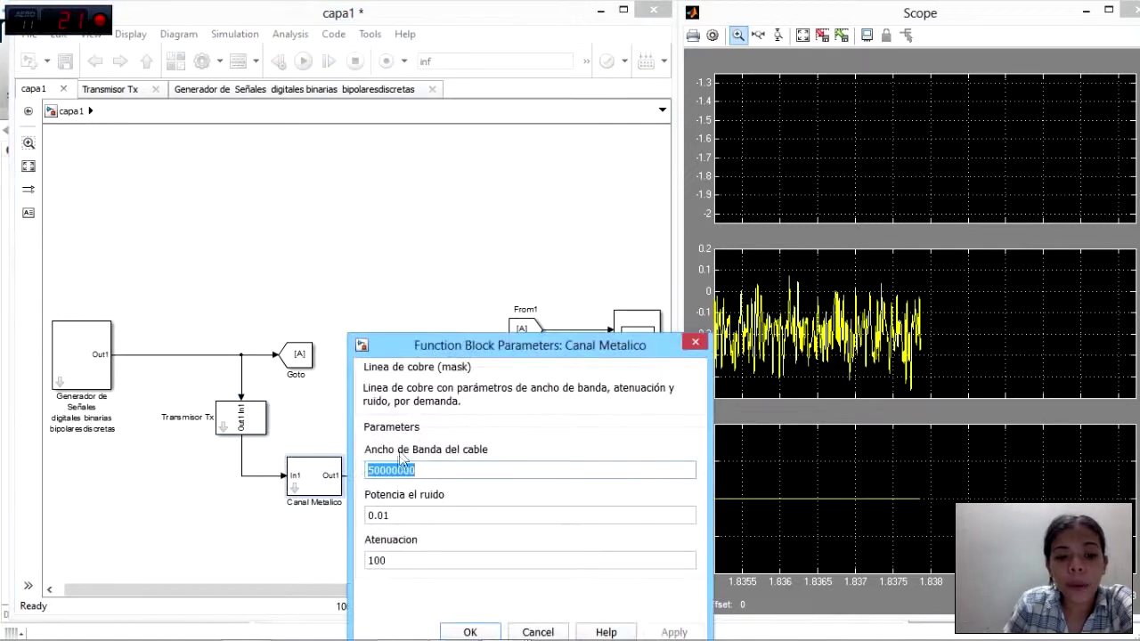
left_click_drag(646, 344, 528, 144)
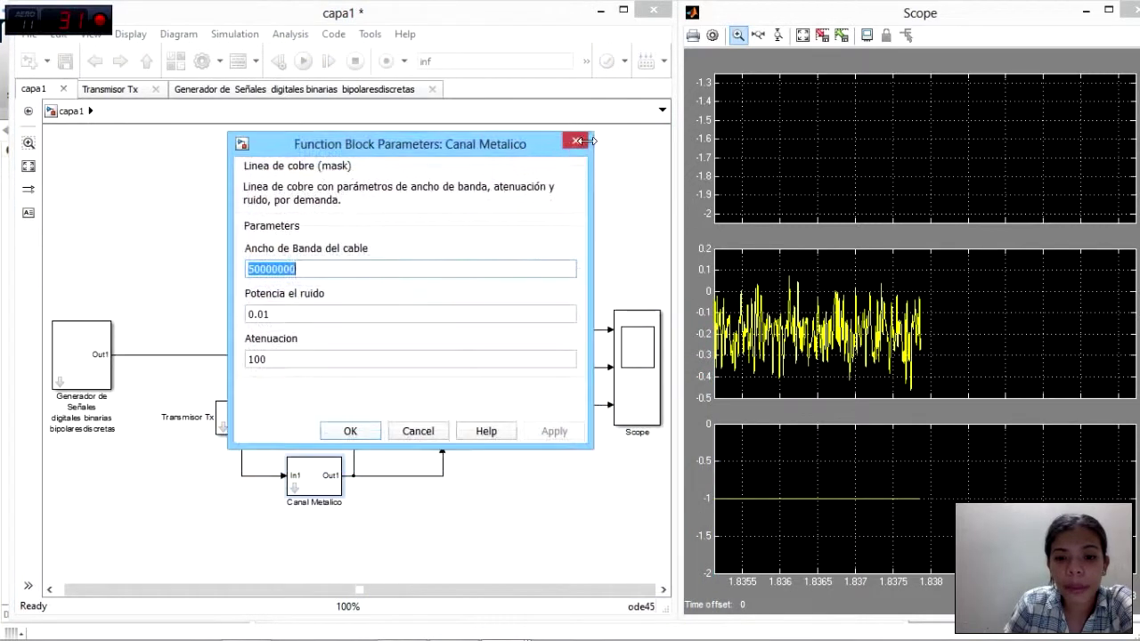
left_click(572, 147)
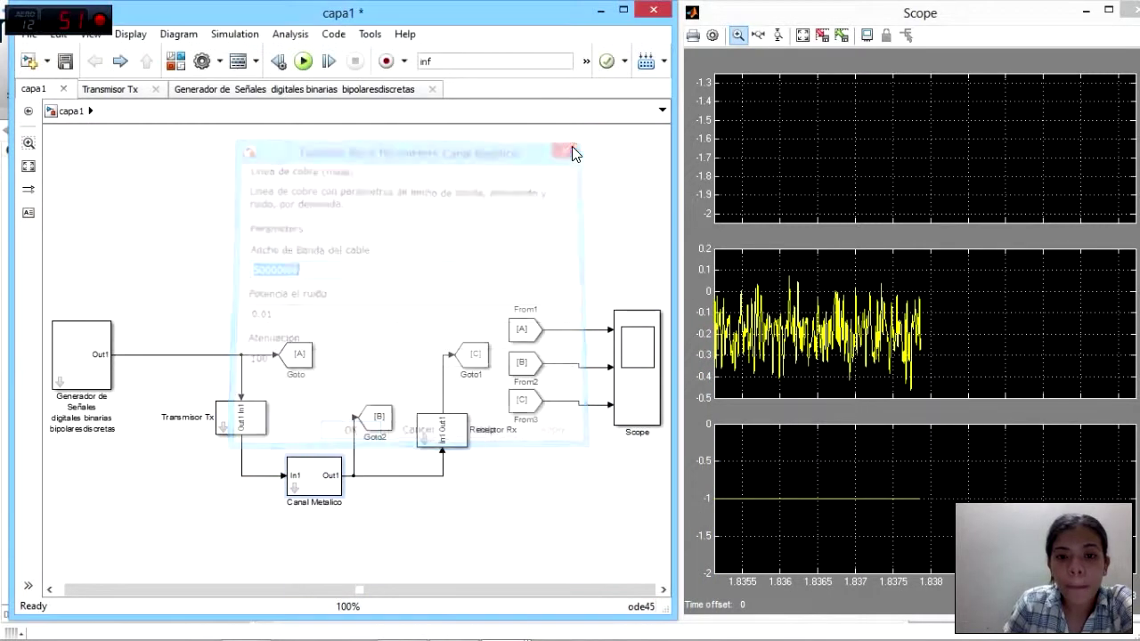
Look inside the Canal Metalico subsystem at its Gaussian Noise Generator and Analog Filter Design blocks, and return to capa1.
double_click(296, 480)
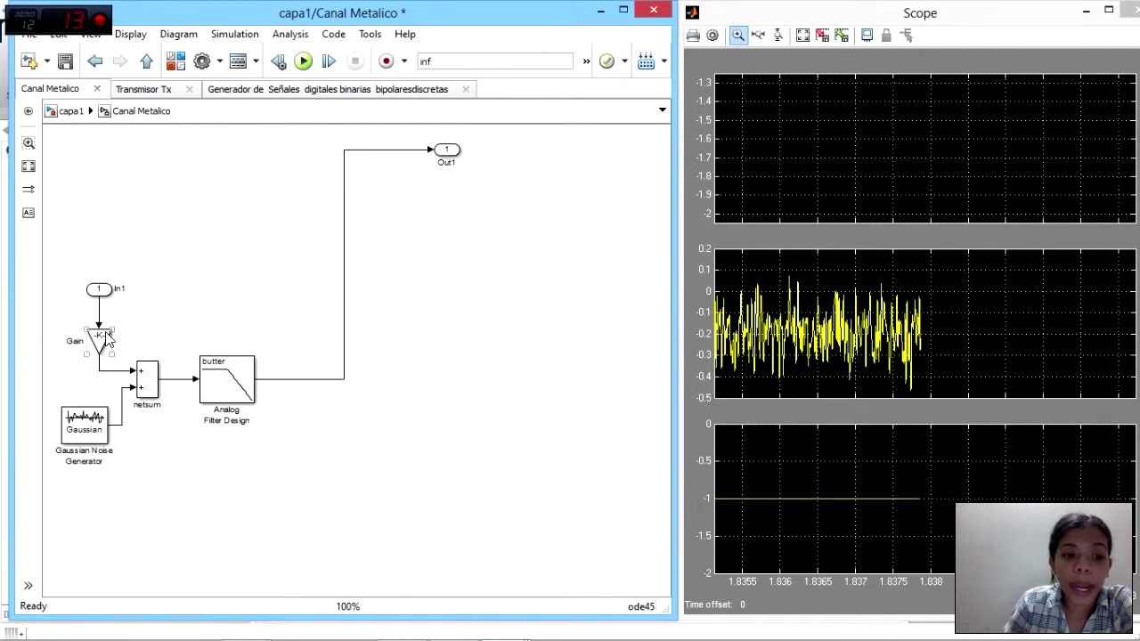
left_click(99, 420)
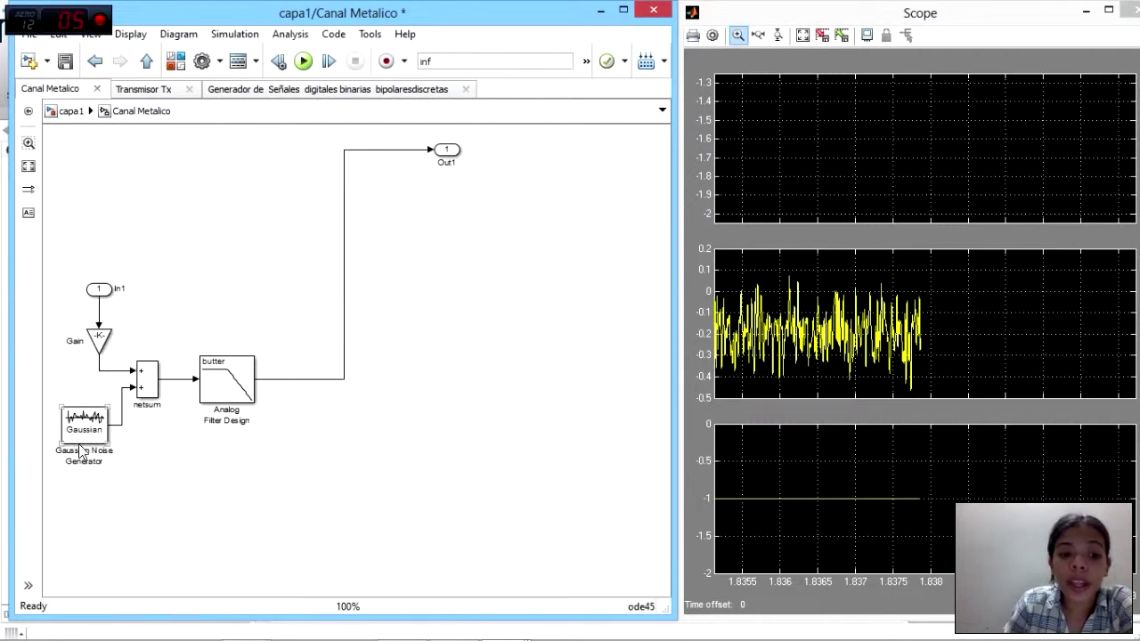
left_click(207, 415)
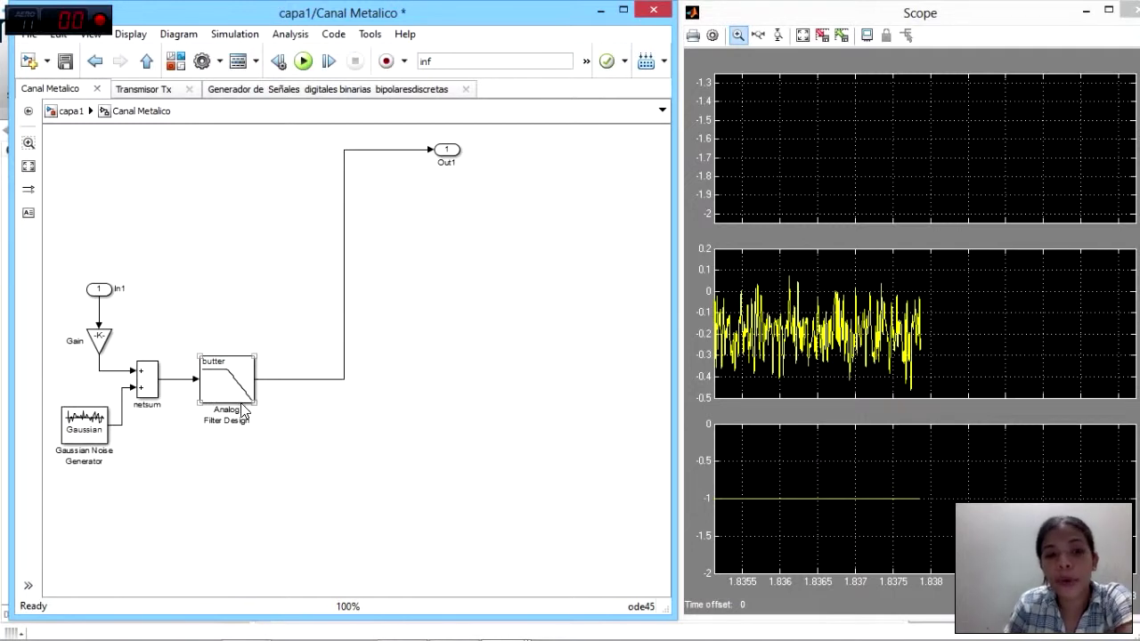
left_click(250, 409)
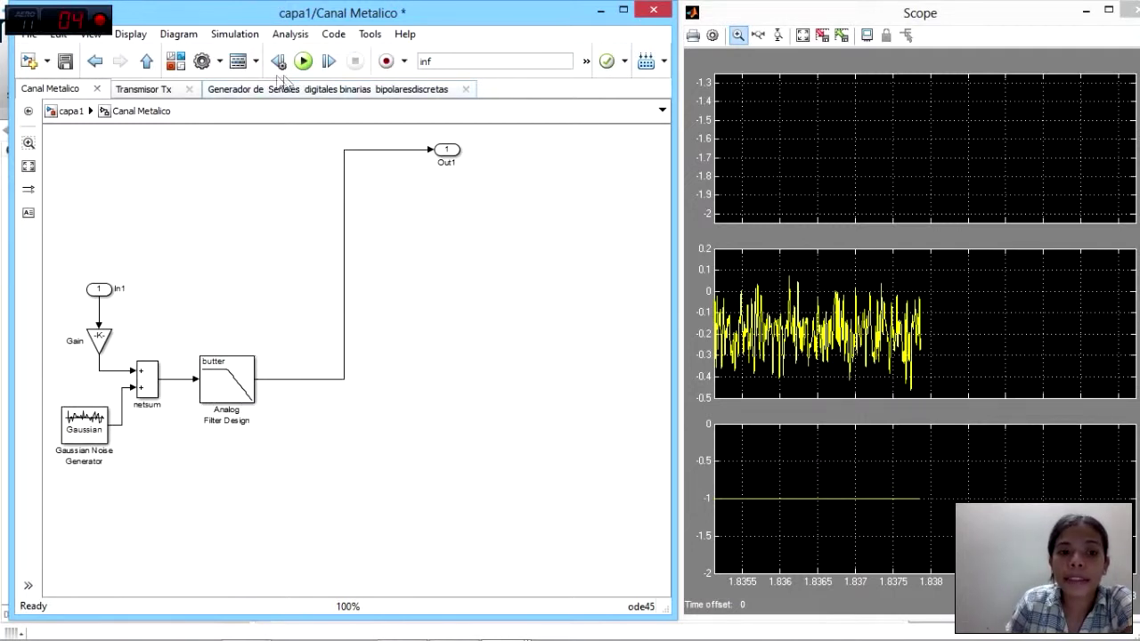
left_click(54, 110)
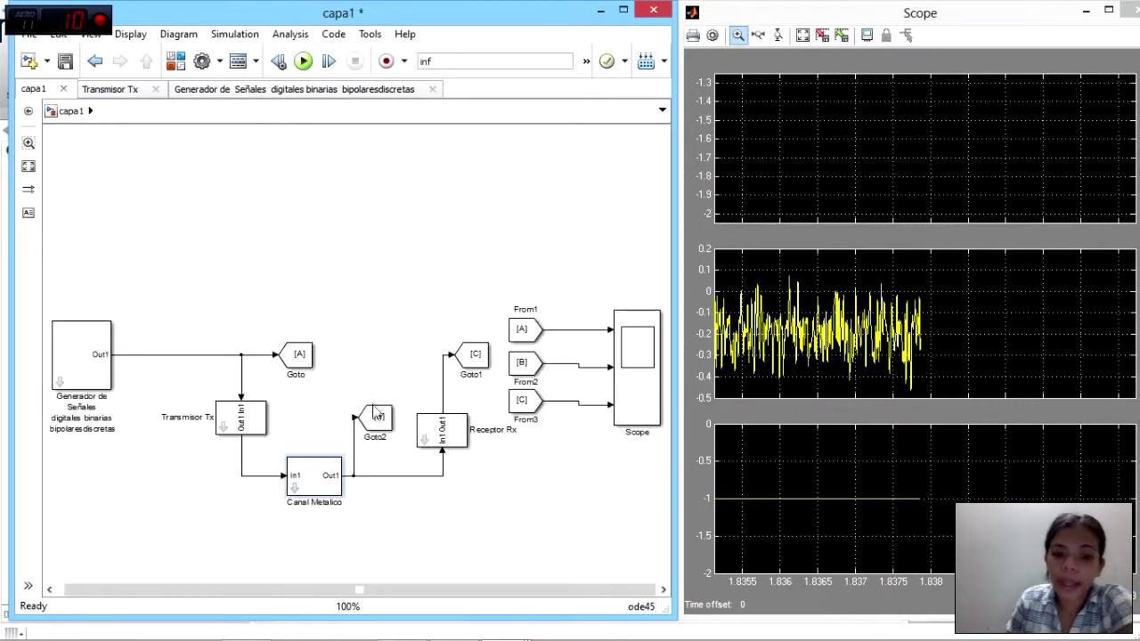
Look inside the Receptor Rx subsystem at its Gain and Decisor de Umbral blocks.
left_click(450, 436)
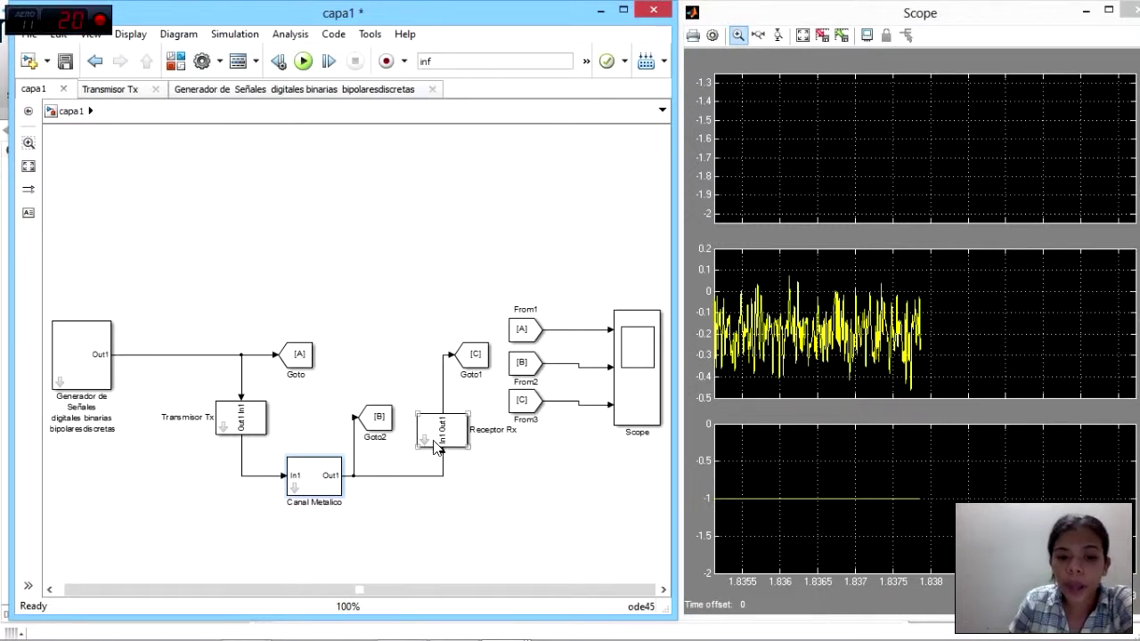
left_click(426, 443)
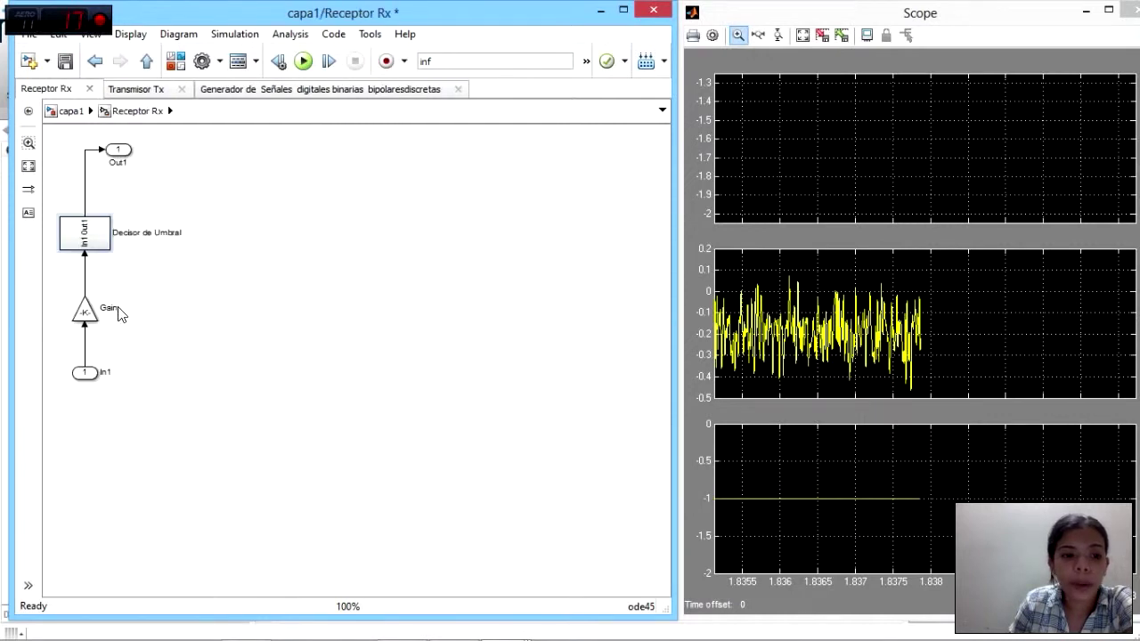
left_click(87, 312)
left_click(95, 246)
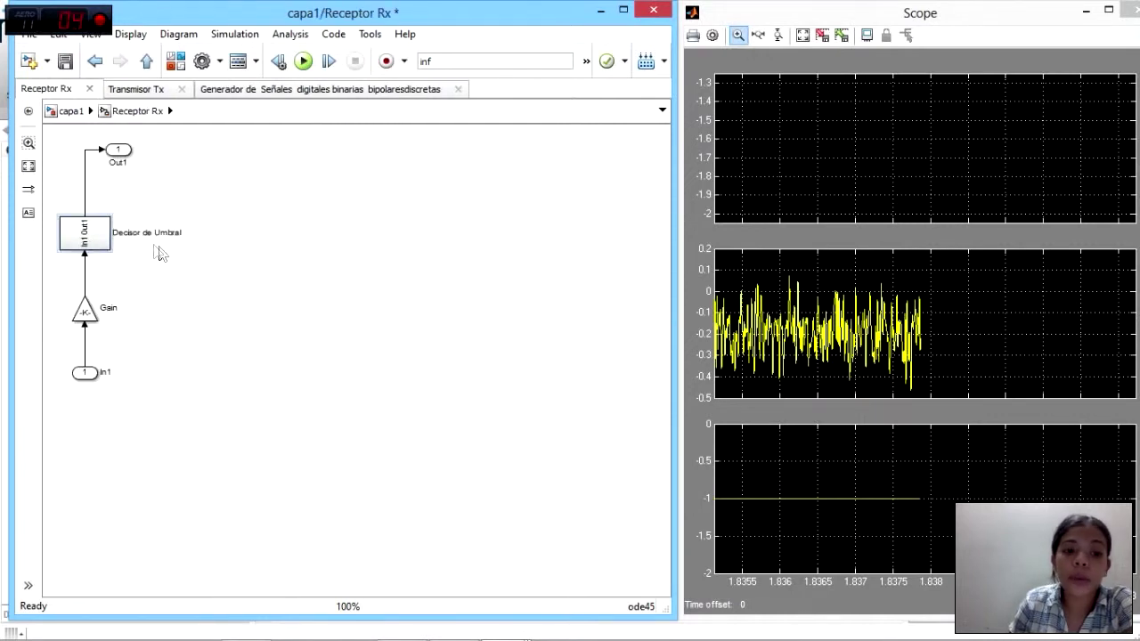
Look inside the Decisor de Umbral subsystem at its Switch block and return to the Receptor Rx level.
double_click(105, 241)
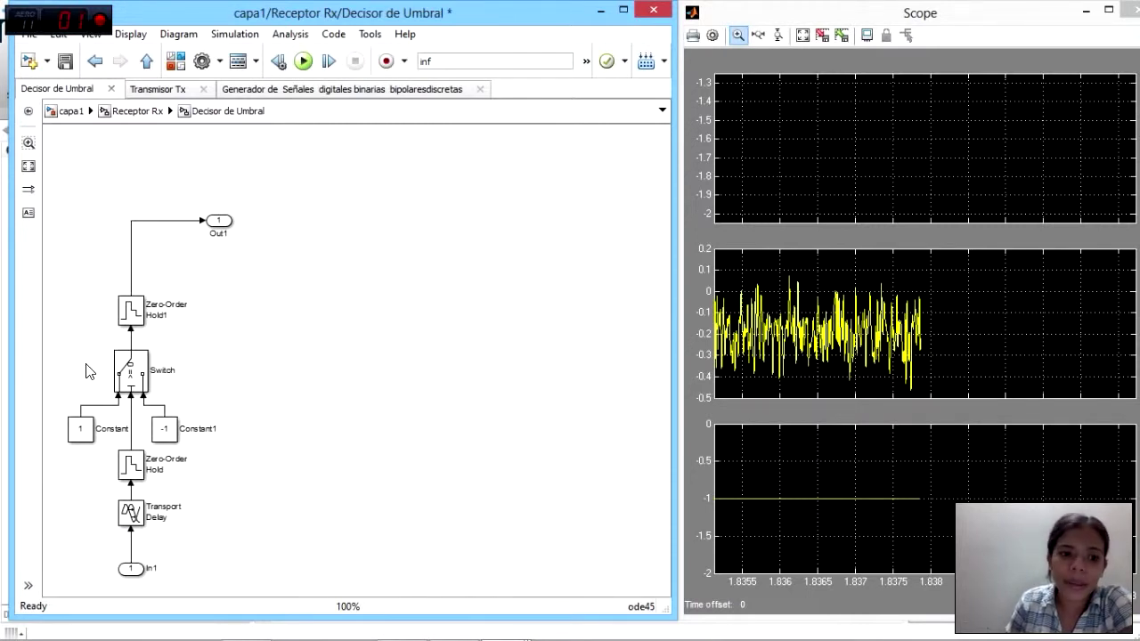
left_click(121, 379)
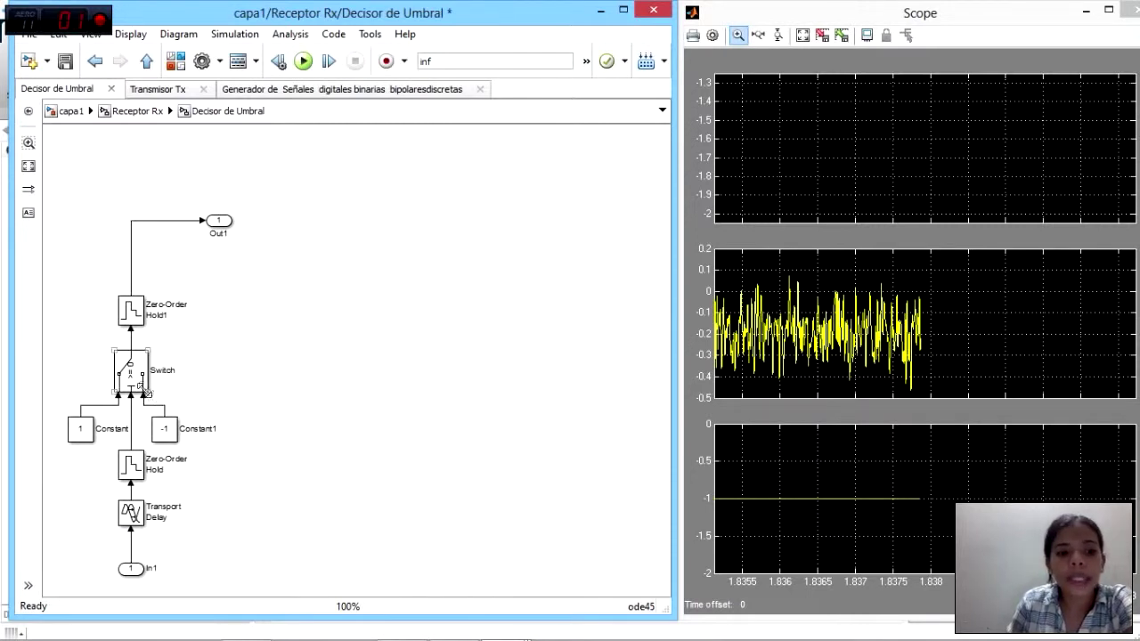
left_click(214, 411)
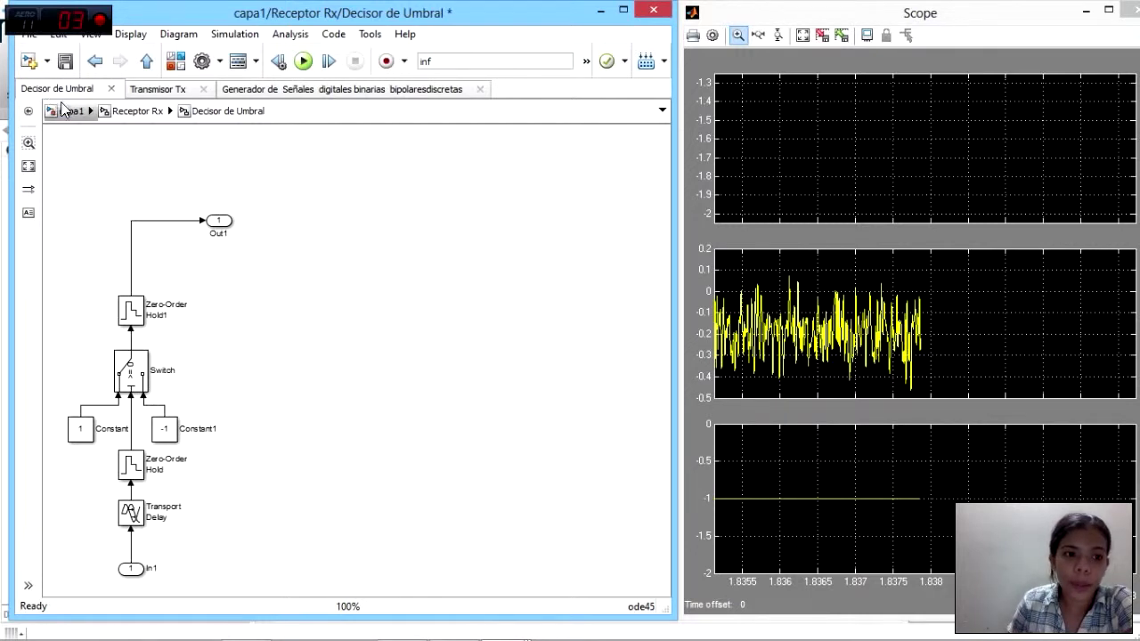
left_click(95, 61)
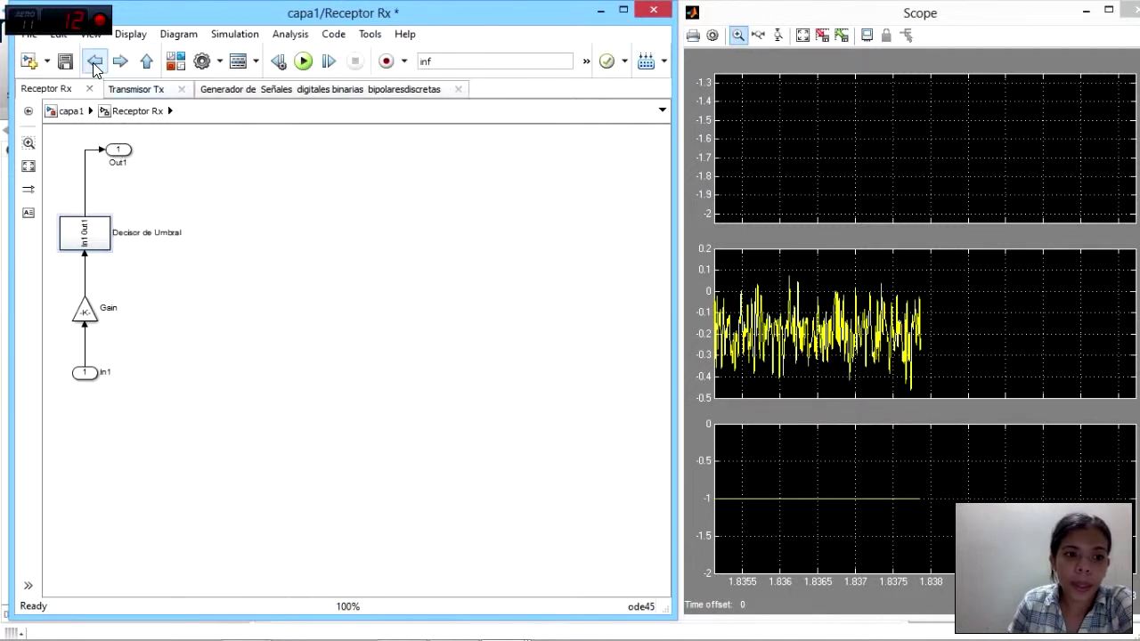
Return to the capa1 top level, run the simulation and view the signals on the Scope.
left_click(95, 60)
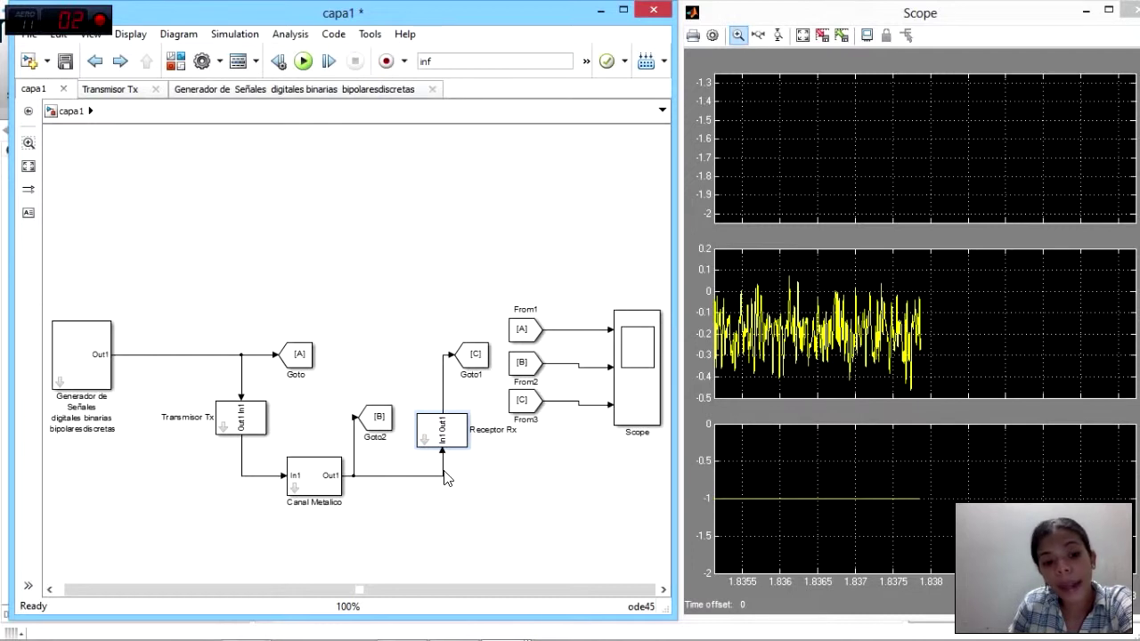
left_click(57, 381)
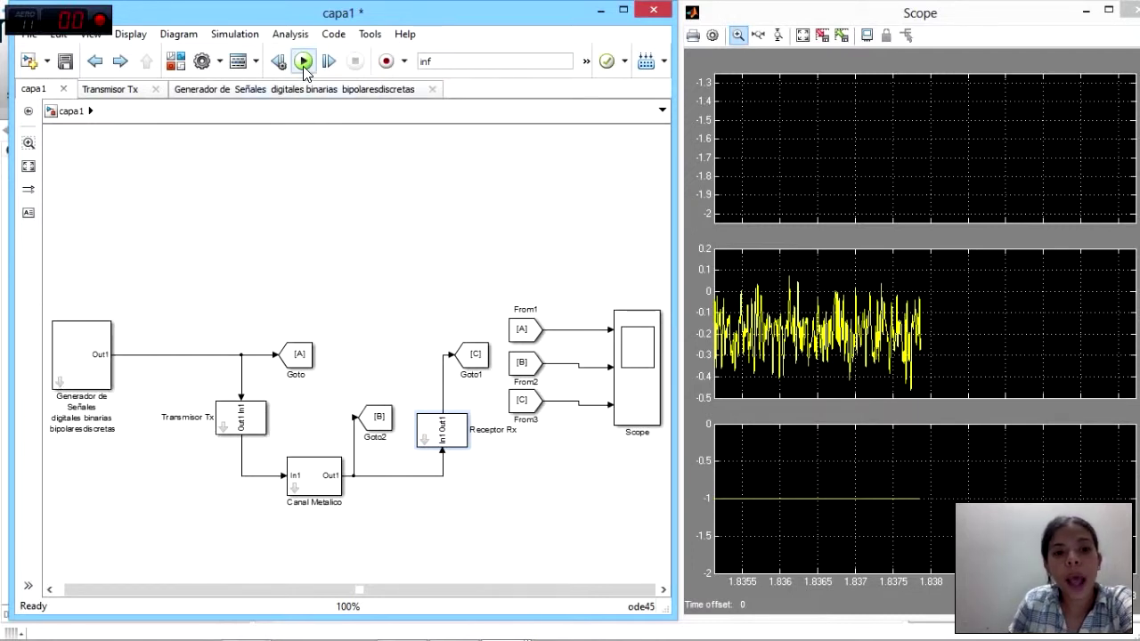
left_click(303, 62)
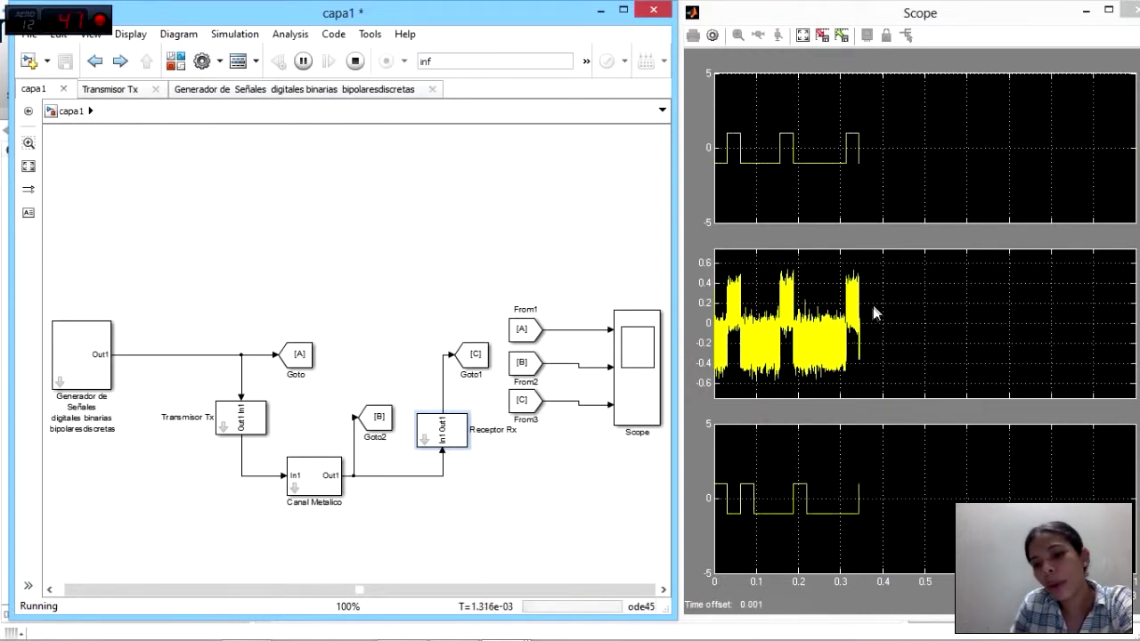
right_click(900, 296)
left_click(940, 334)
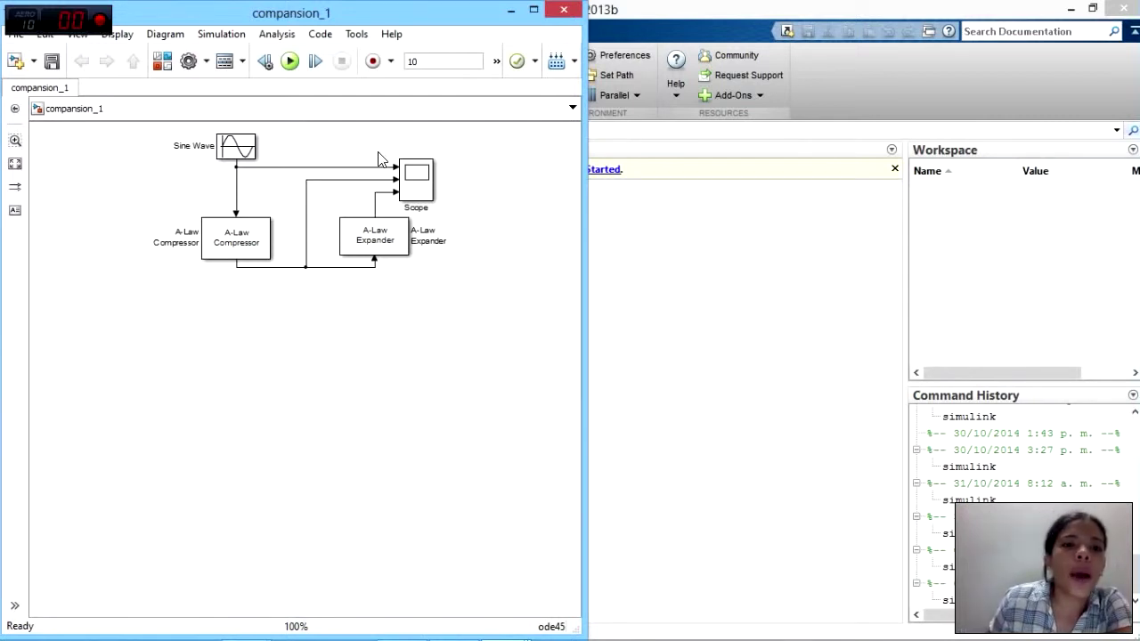
Run the compansion_1 model and open its Scope to view the A-Law compressor and expander signals.
left_click(290, 63)
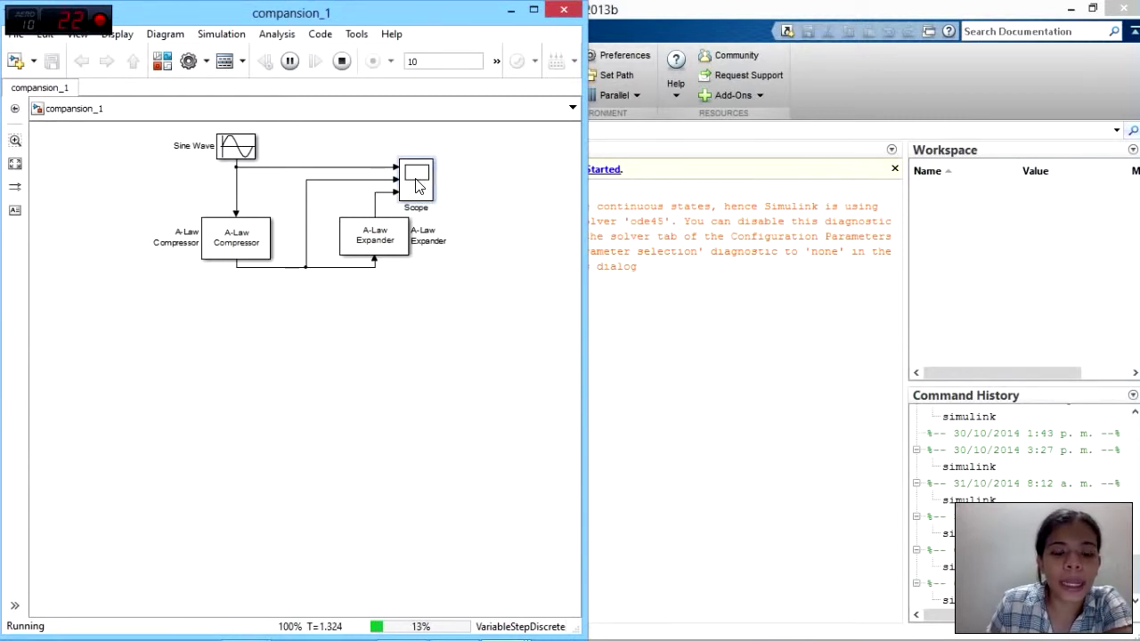
double_click(418, 185)
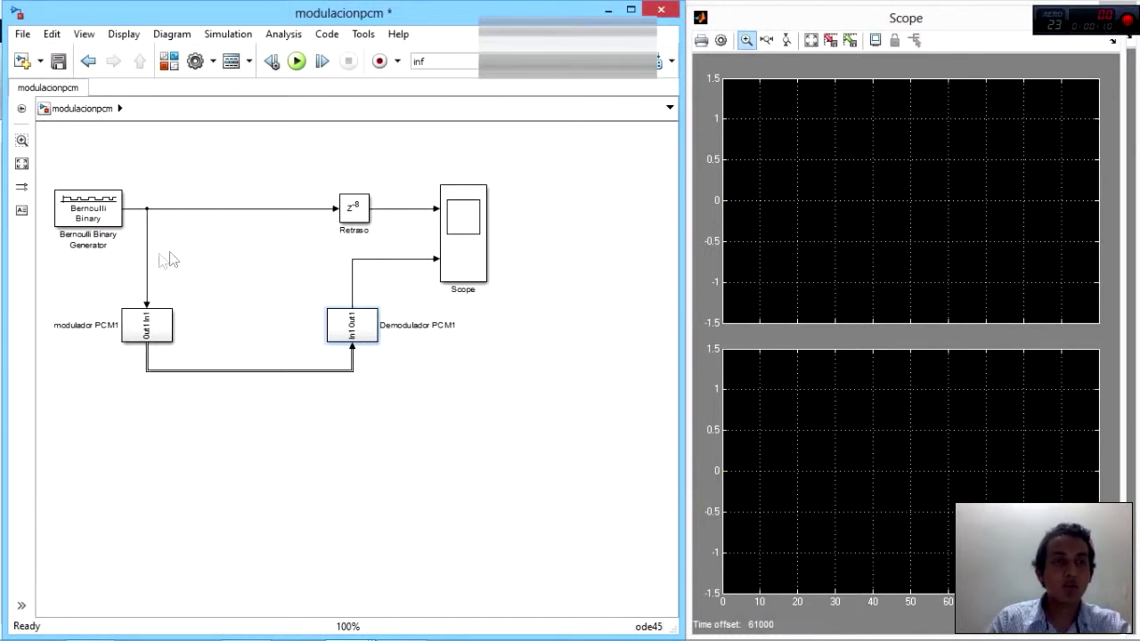
Look inside the modulador PCM1 subsystem, review the Buffer1 parameters and return to modulacionpcm.
left_click(131, 339)
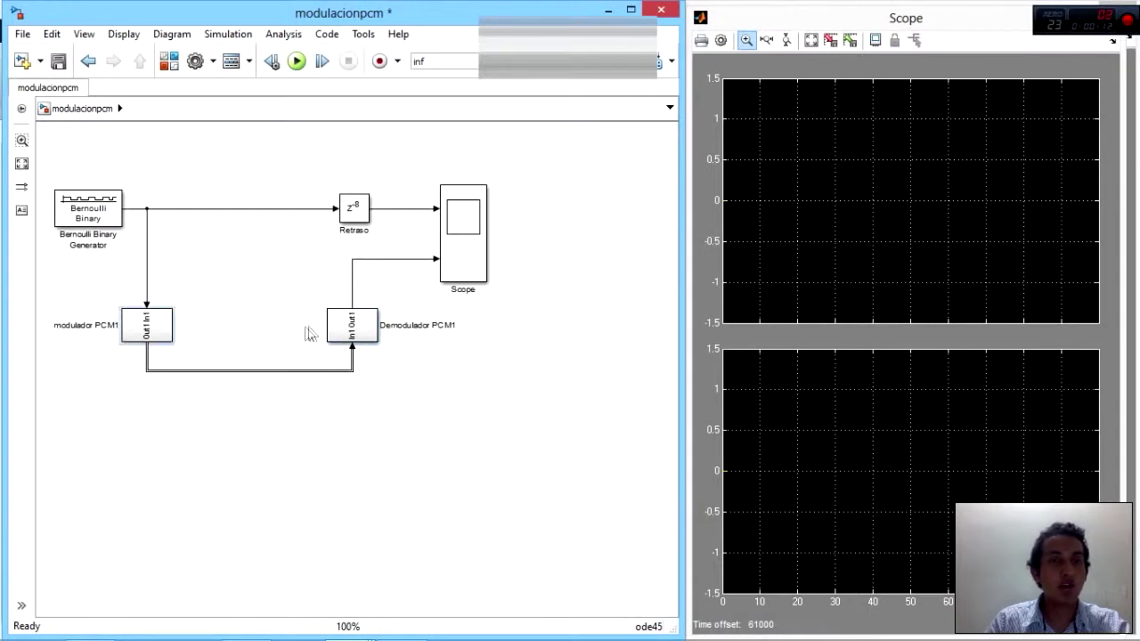
left_click(358, 331)
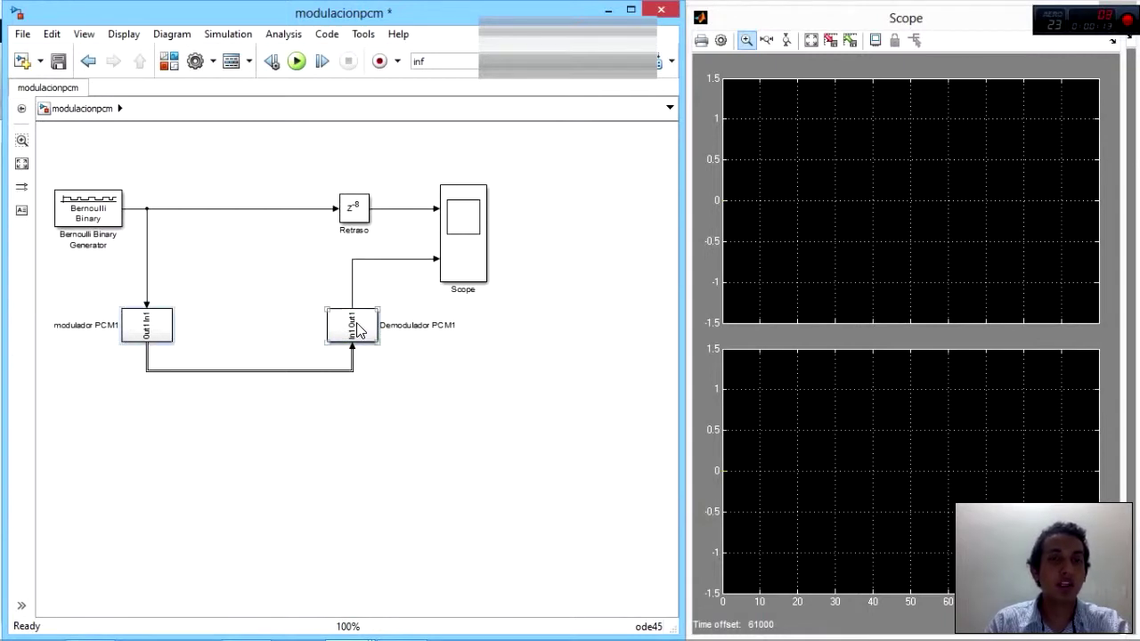
double_click(160, 327)
double_click(168, 194)
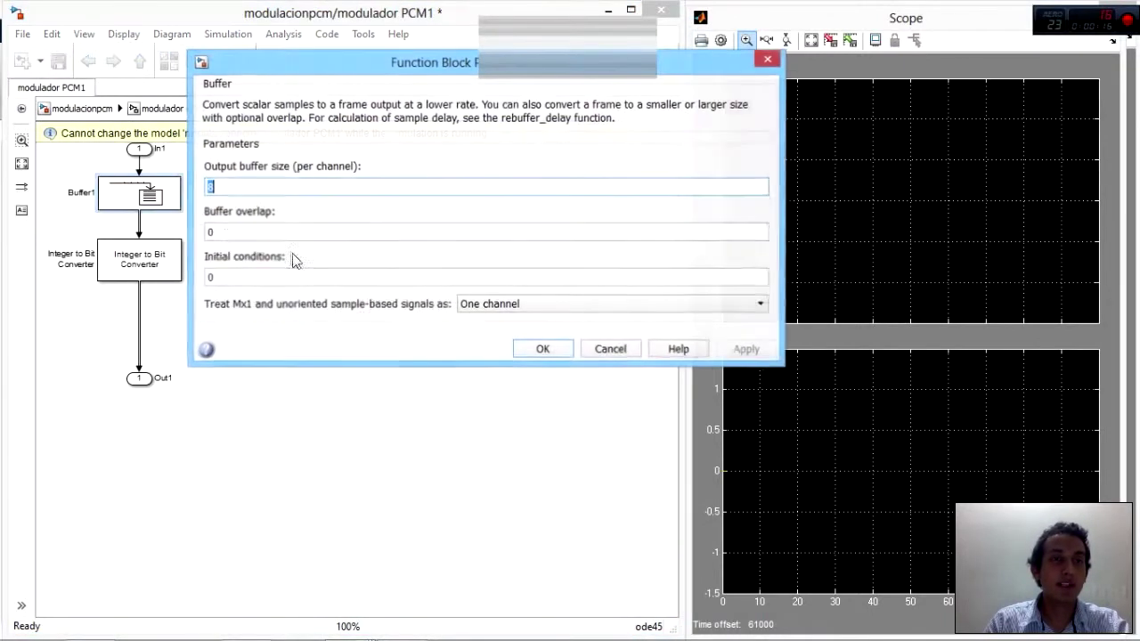
left_click(541, 350)
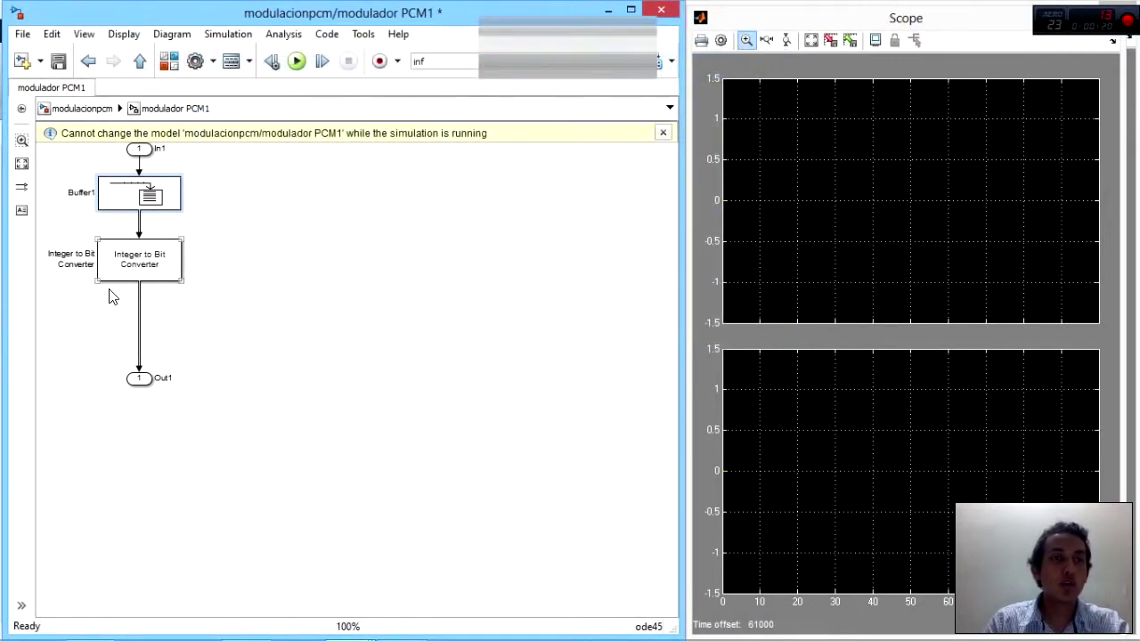
left_click(81, 109)
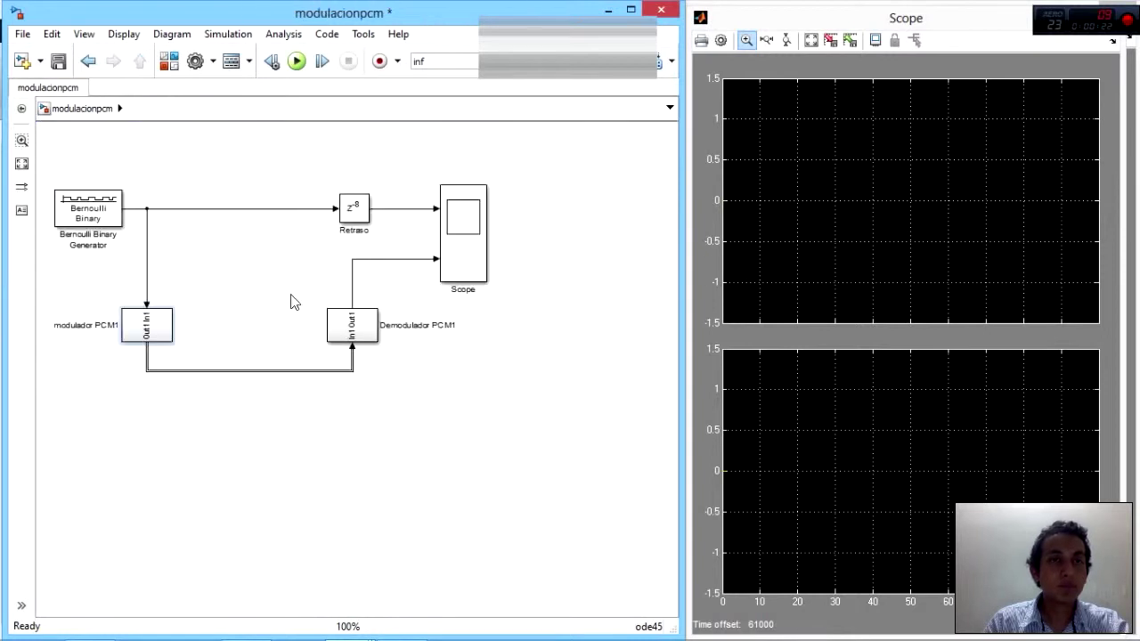
Look inside the Demodulador PCM1 subsystem, check the Unbuffer1 block parameters and return to modulacionpcm.
double_click(336, 336)
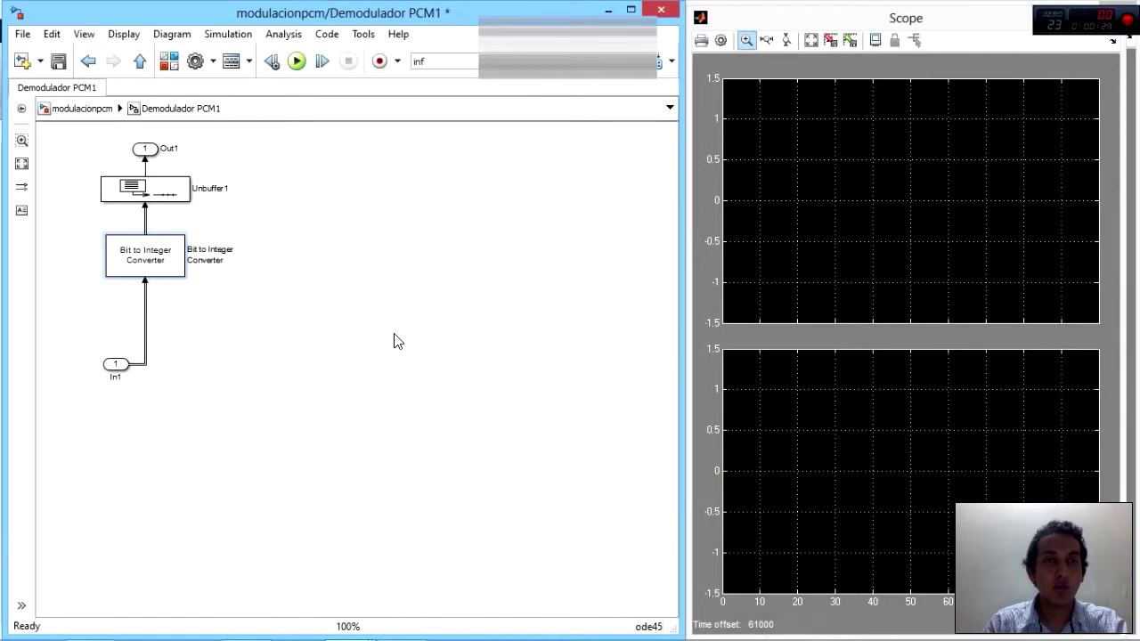
left_click(148, 194)
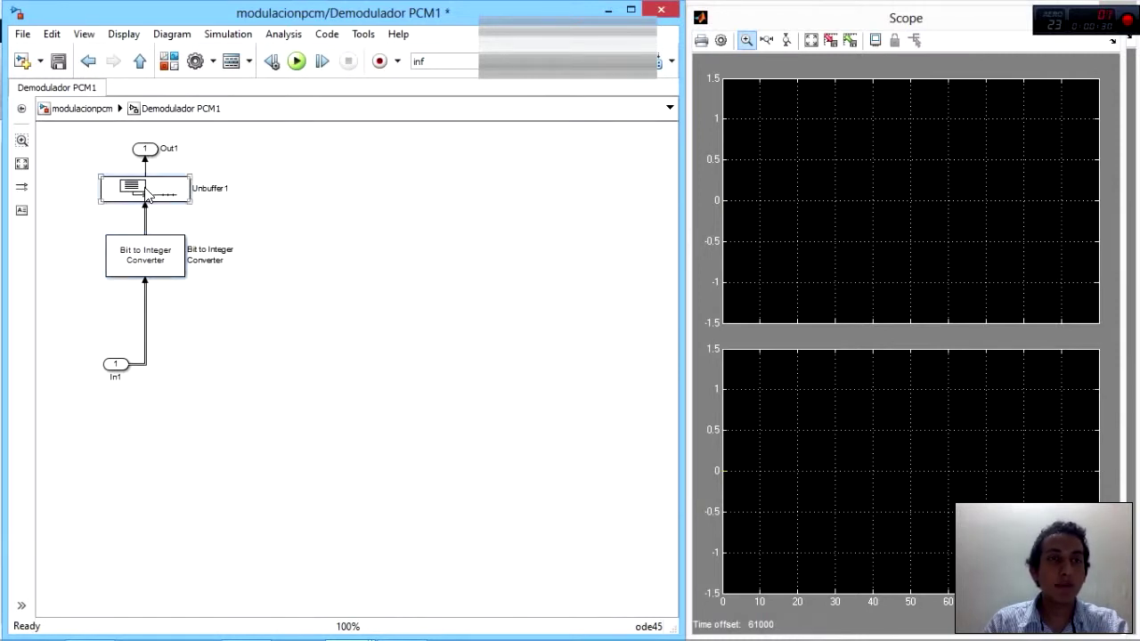
double_click(147, 191)
left_click(431, 294)
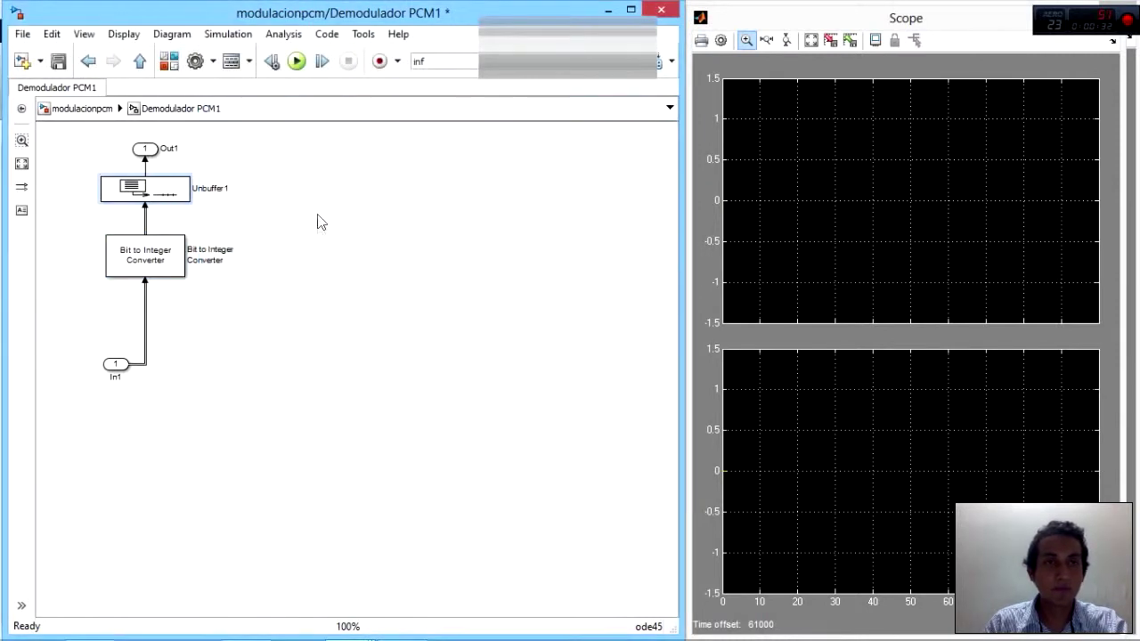
left_click(84, 109)
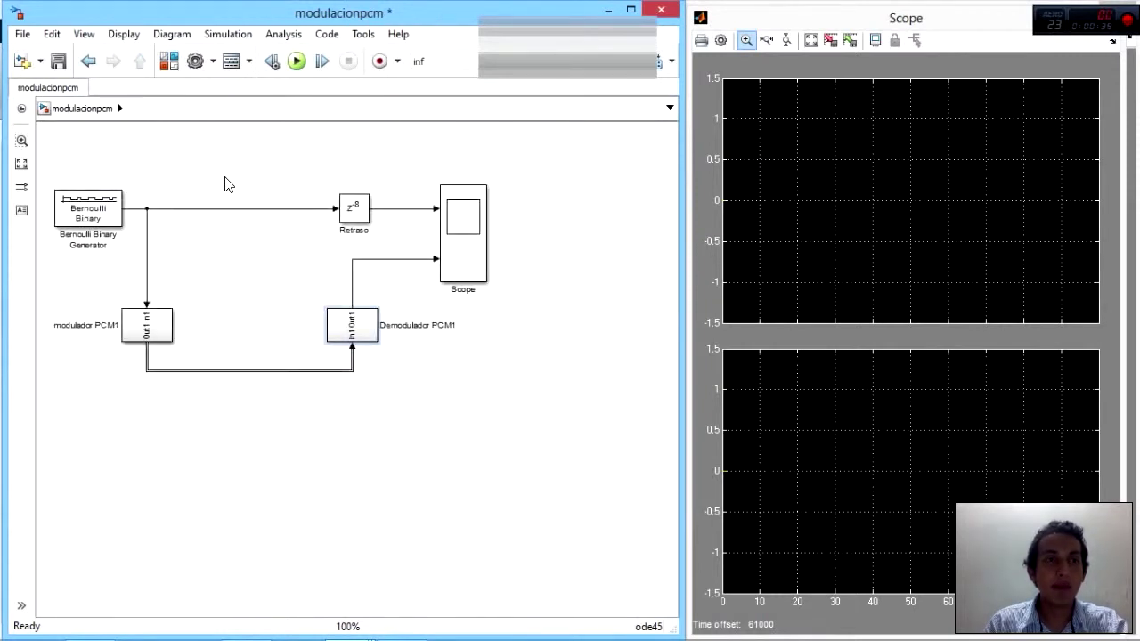
Run the modulacionpcm simulation to compare the delayed input and demodulated signals on the Scope, and pause it.
left_click(72, 210)
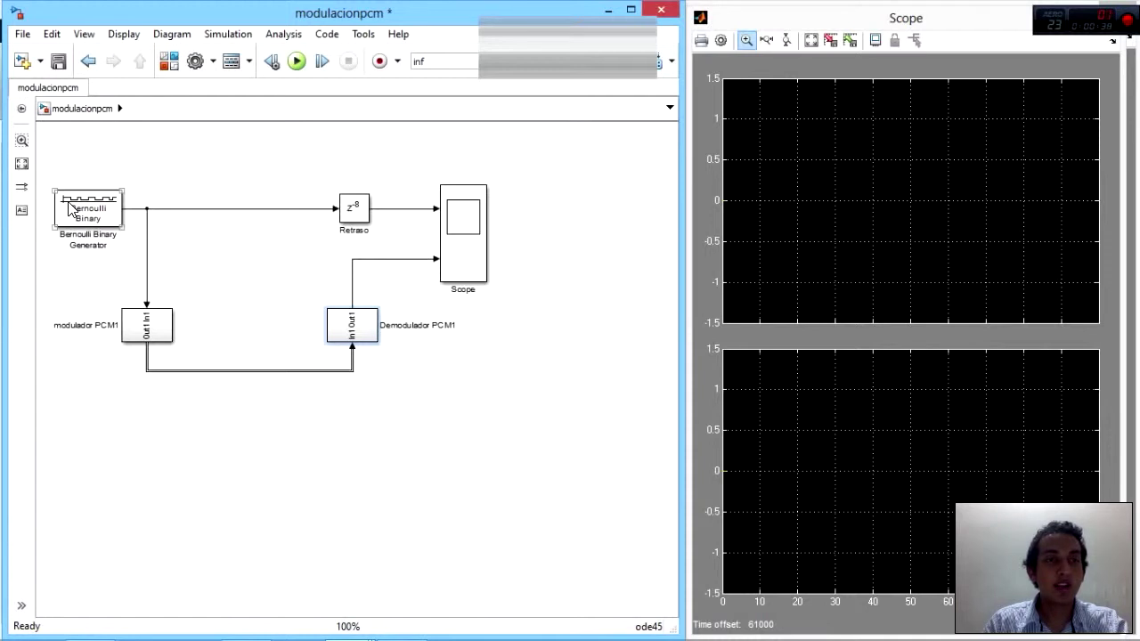
left_click(160, 246)
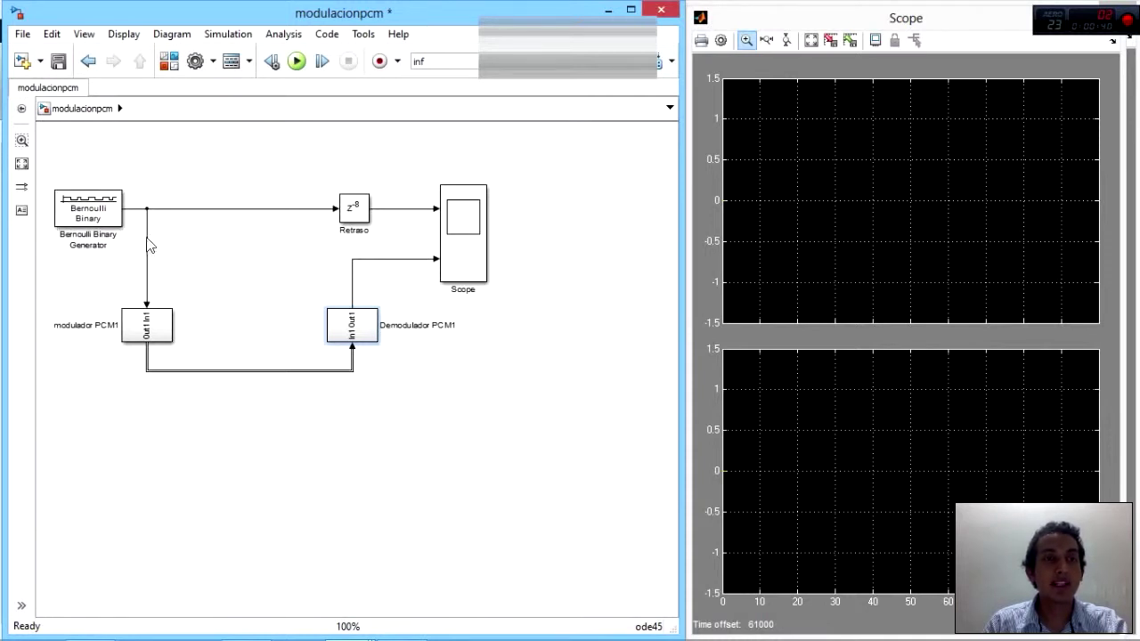
left_click_drag(145, 298, 146, 302)
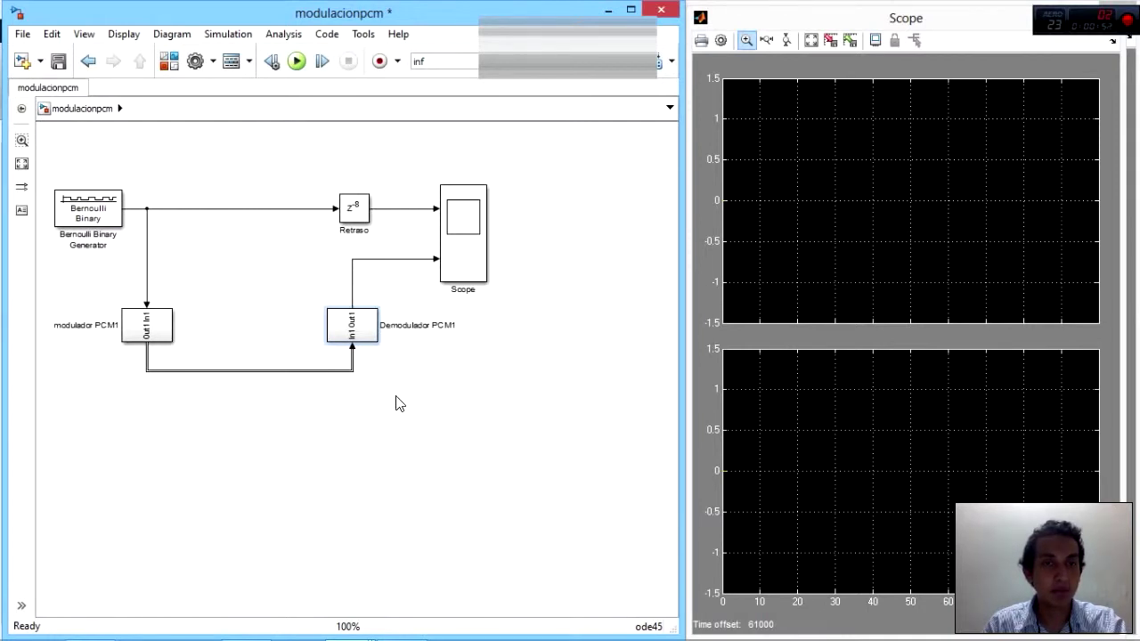
left_click(295, 61)
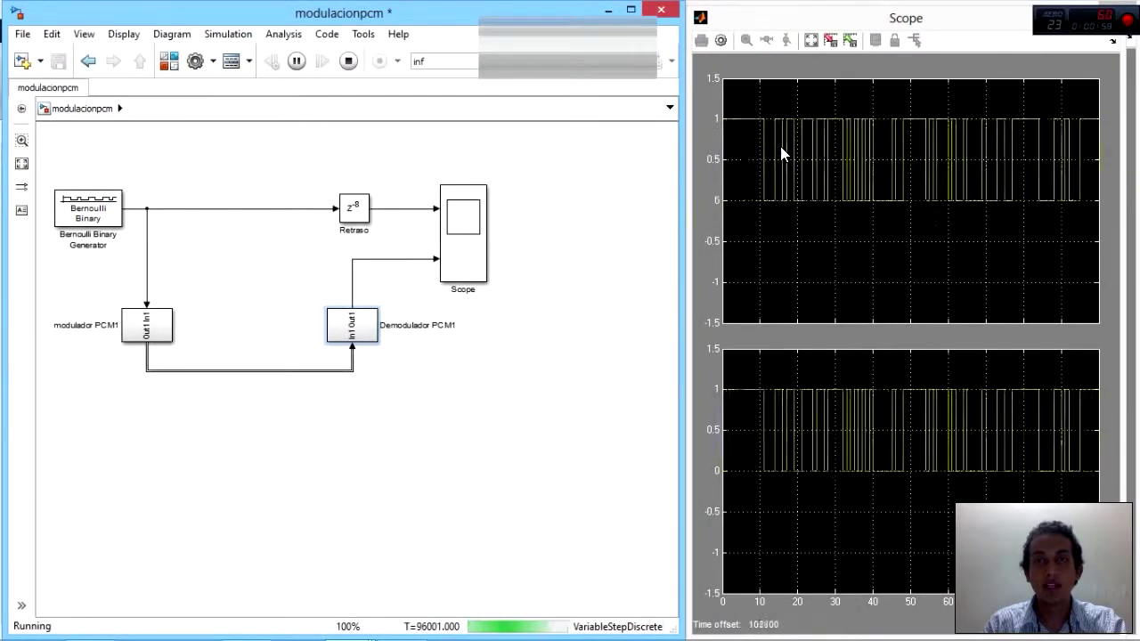
left_click(295, 63)
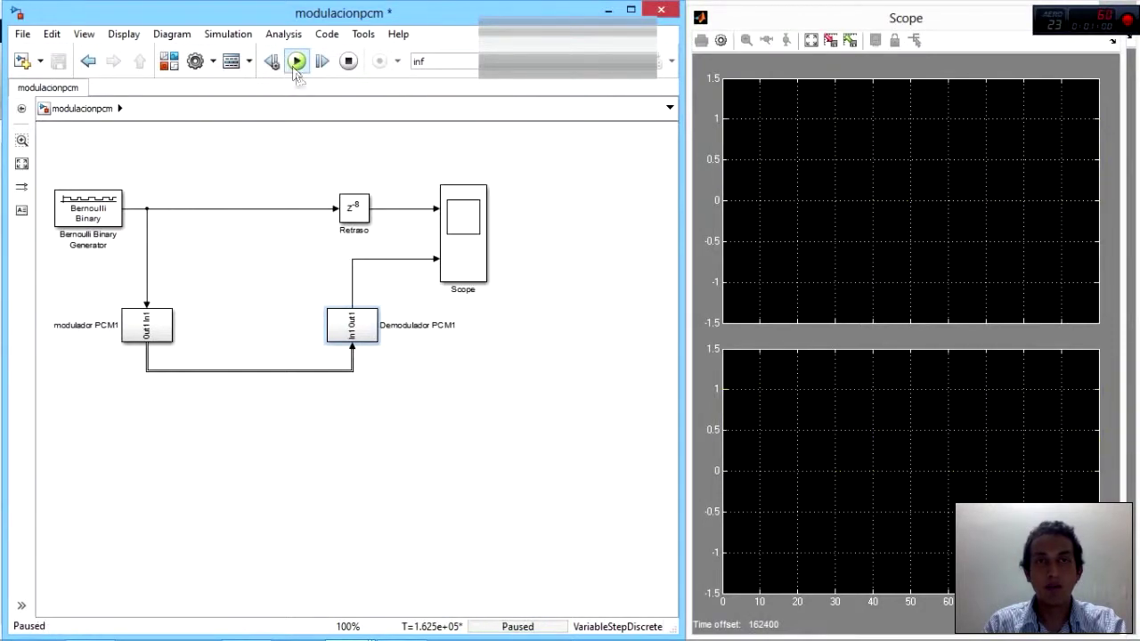
Set the modulacionpcm simulation stop time to 10, end the paused run and restart the simulation.
left_click(438, 66)
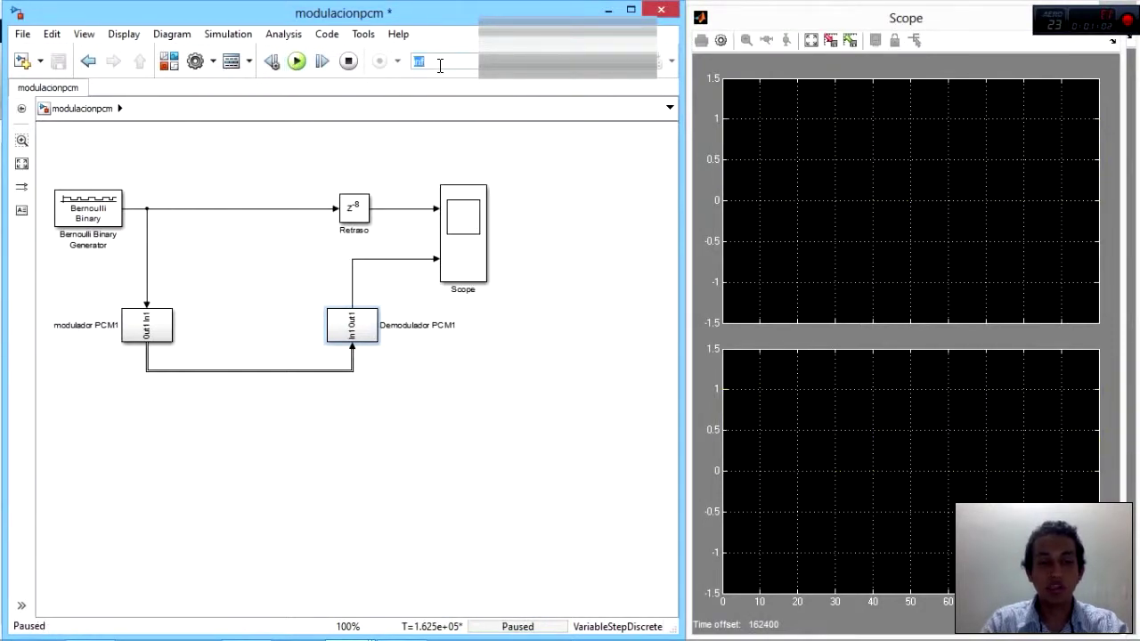
type("10")
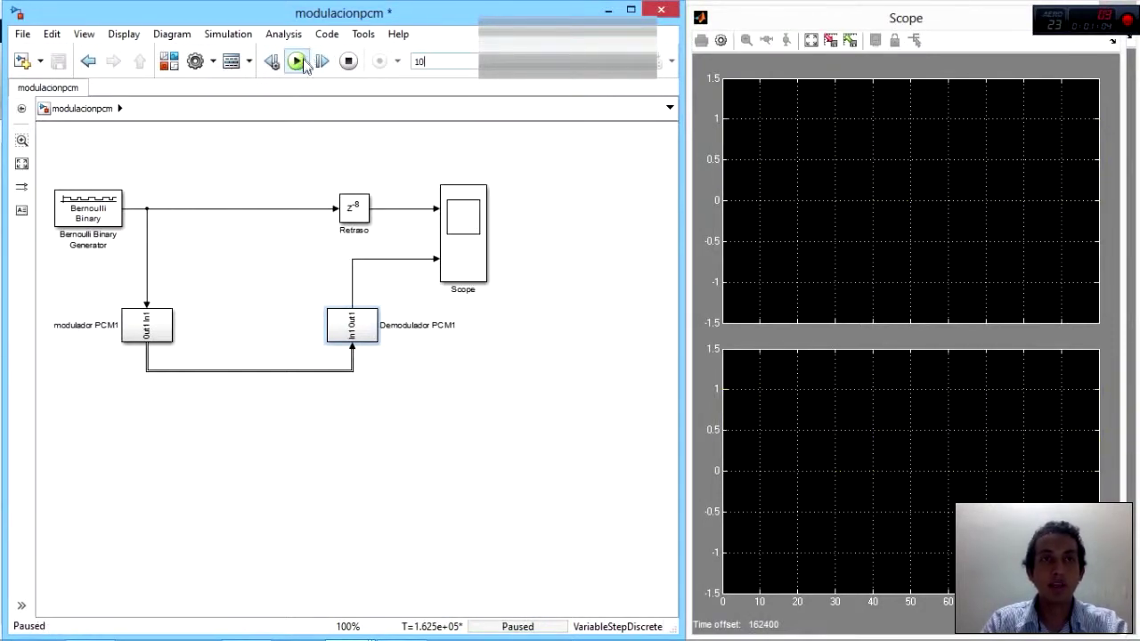
left_click(298, 61)
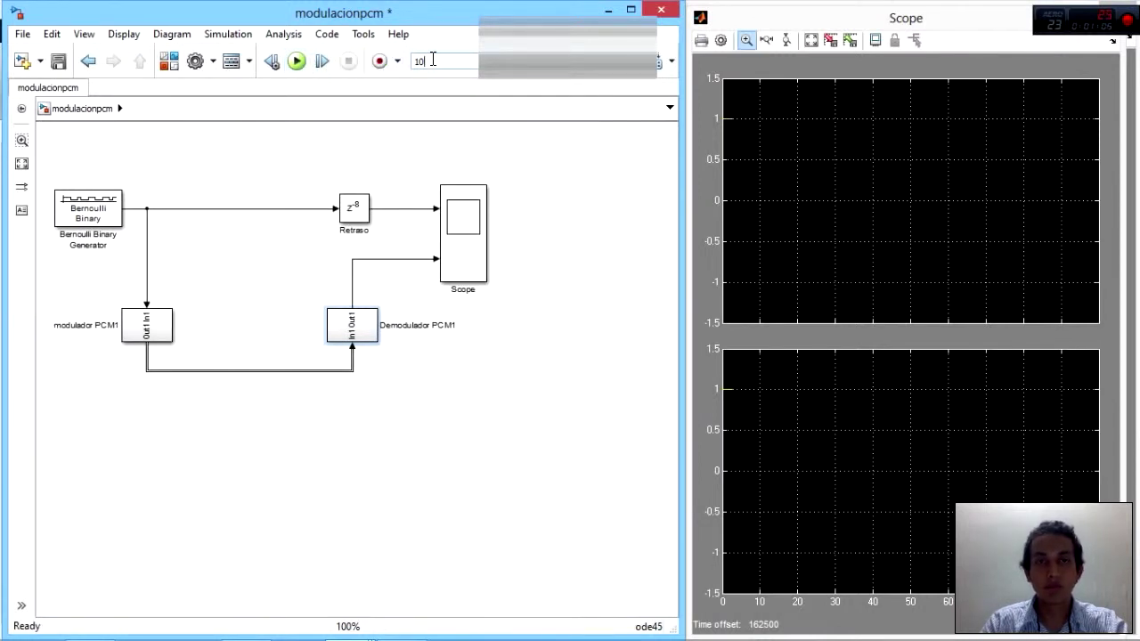
left_click(297, 62)
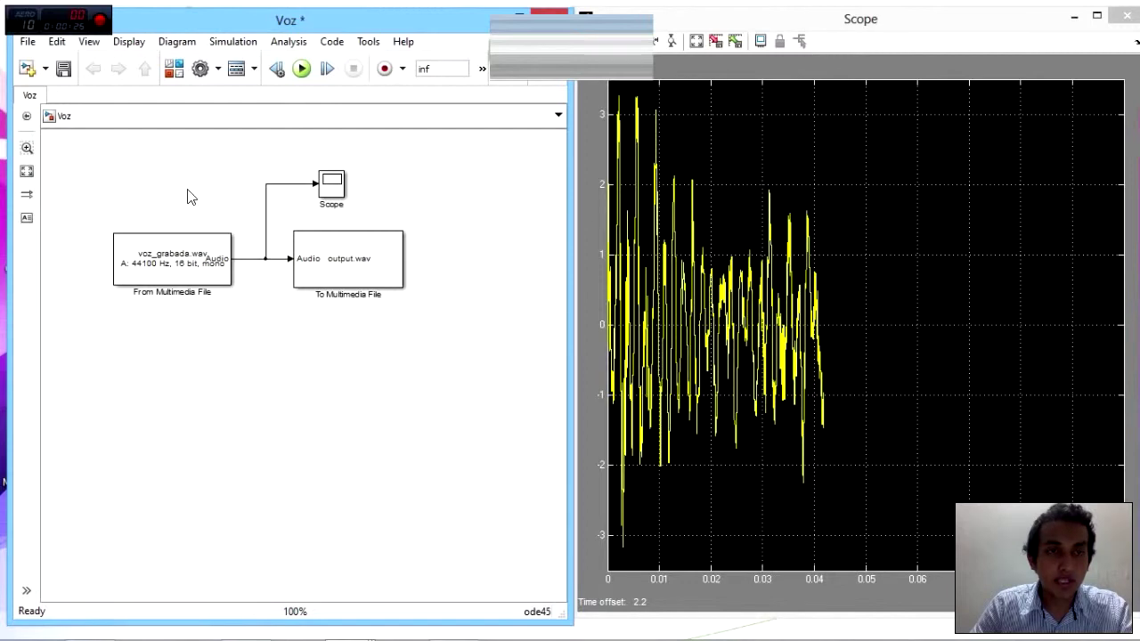
Run the Voz model on the voz_grabada.wav recording, watch the waveform on the Scope and stop the simulation.
left_click(123, 252)
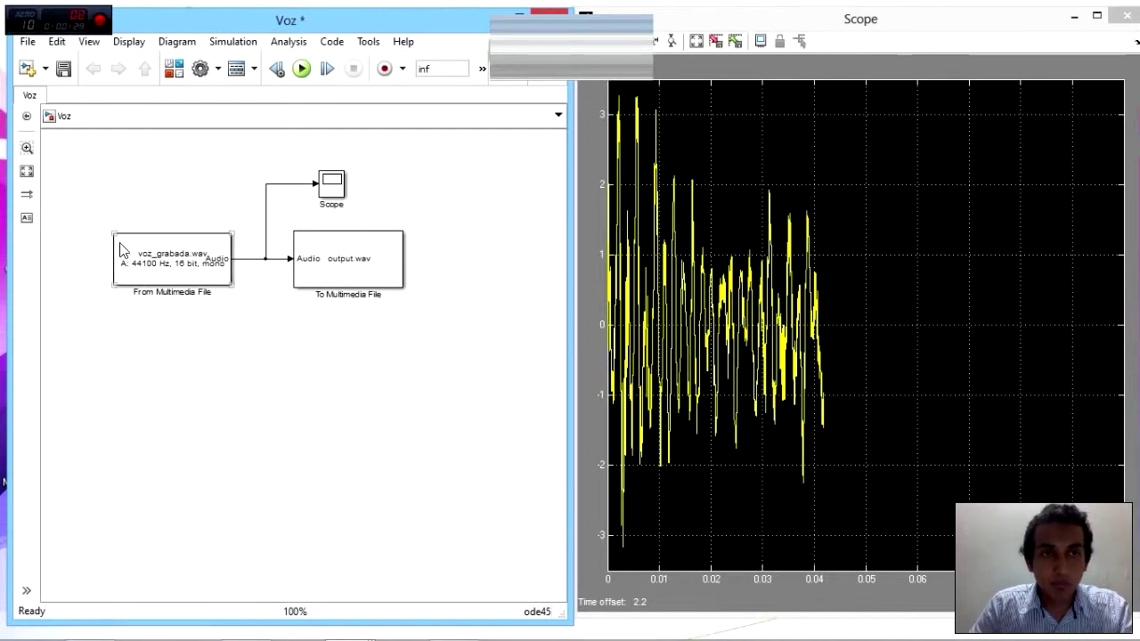
left_click(217, 215)
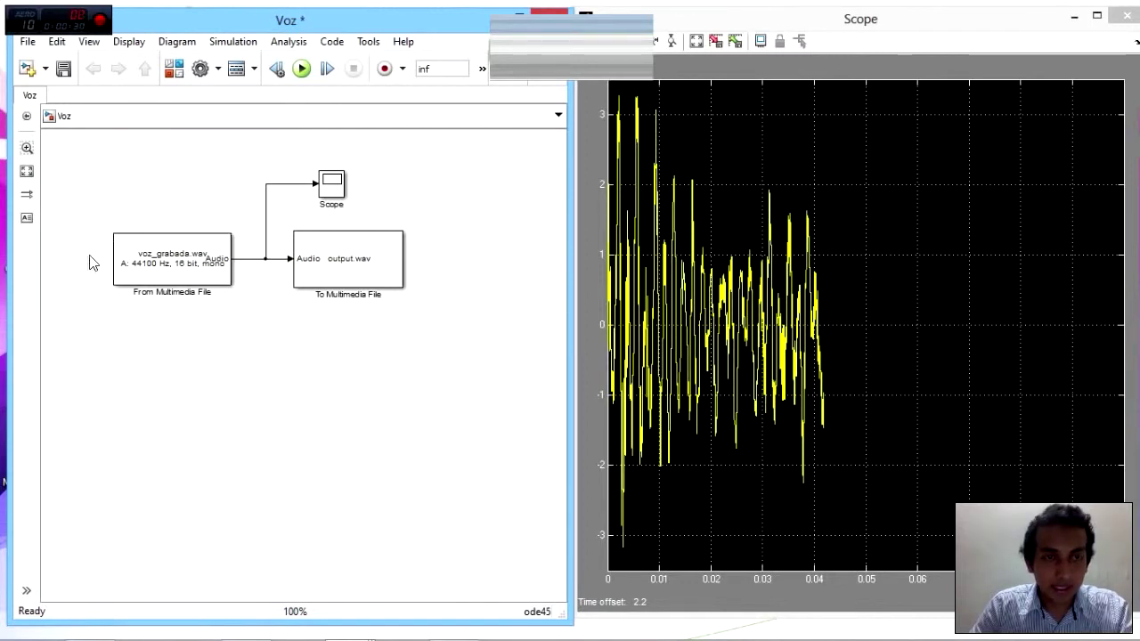
left_click(302, 69)
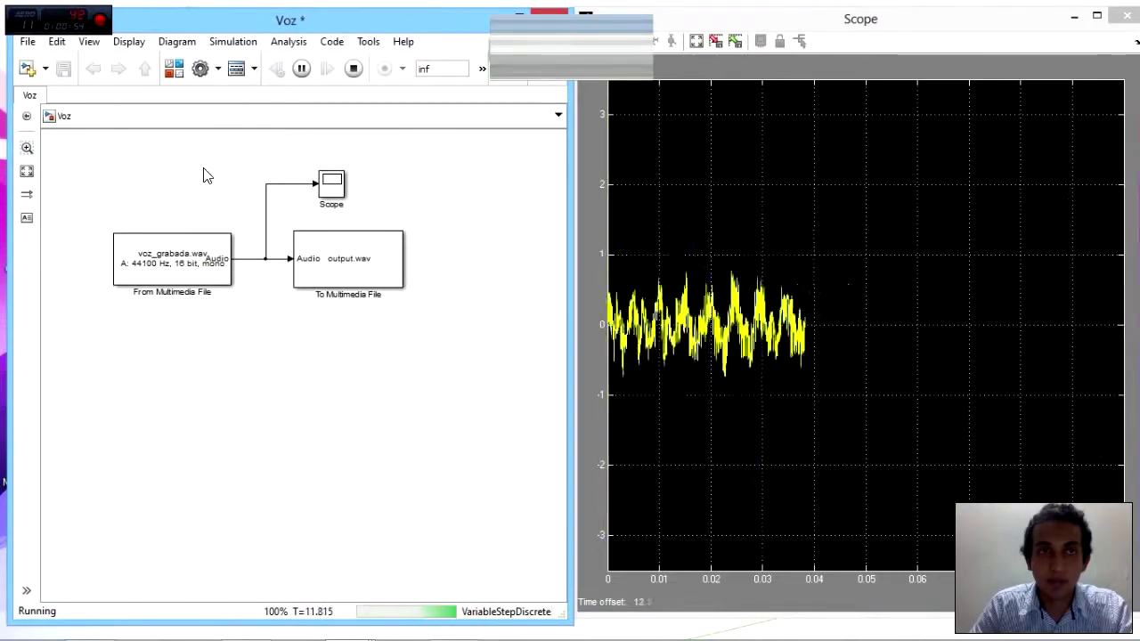
left_click(353, 70)
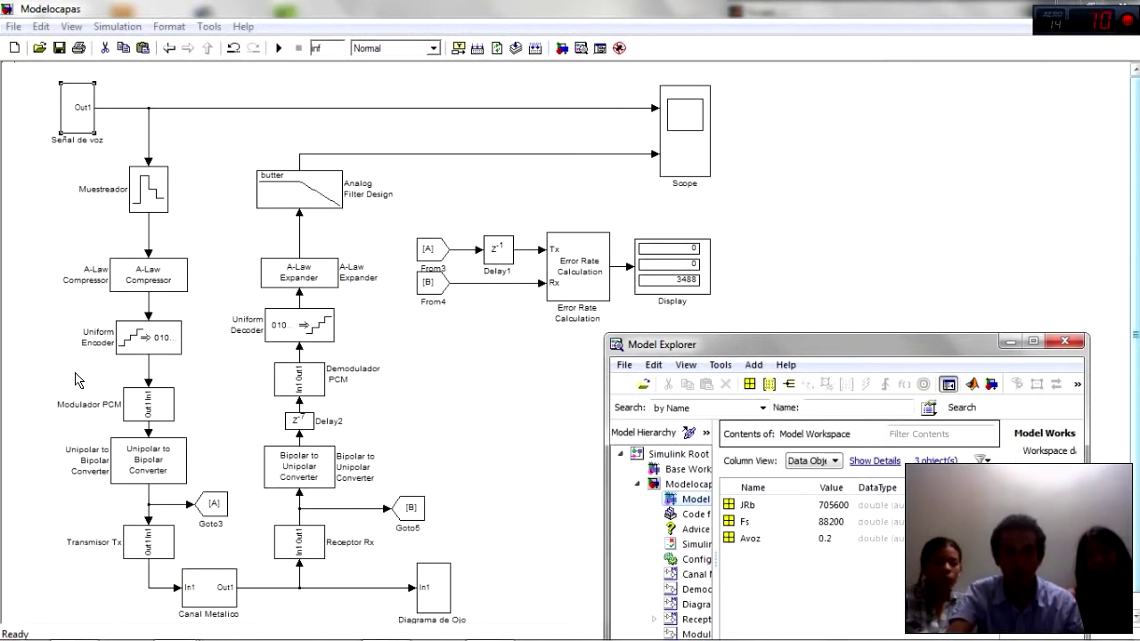
Look inside the Señal de voz subsystem of Modelocapas at its From Multimedia File and Analog Filter Design1 blocks, and close it.
double_click(80, 111)
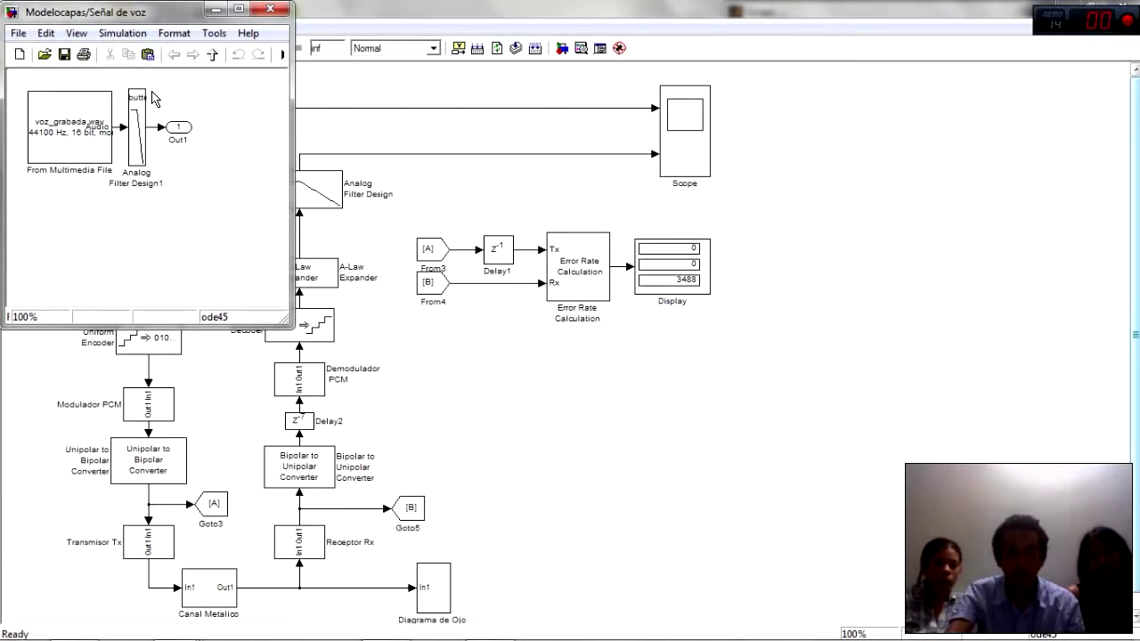
left_click(268, 8)
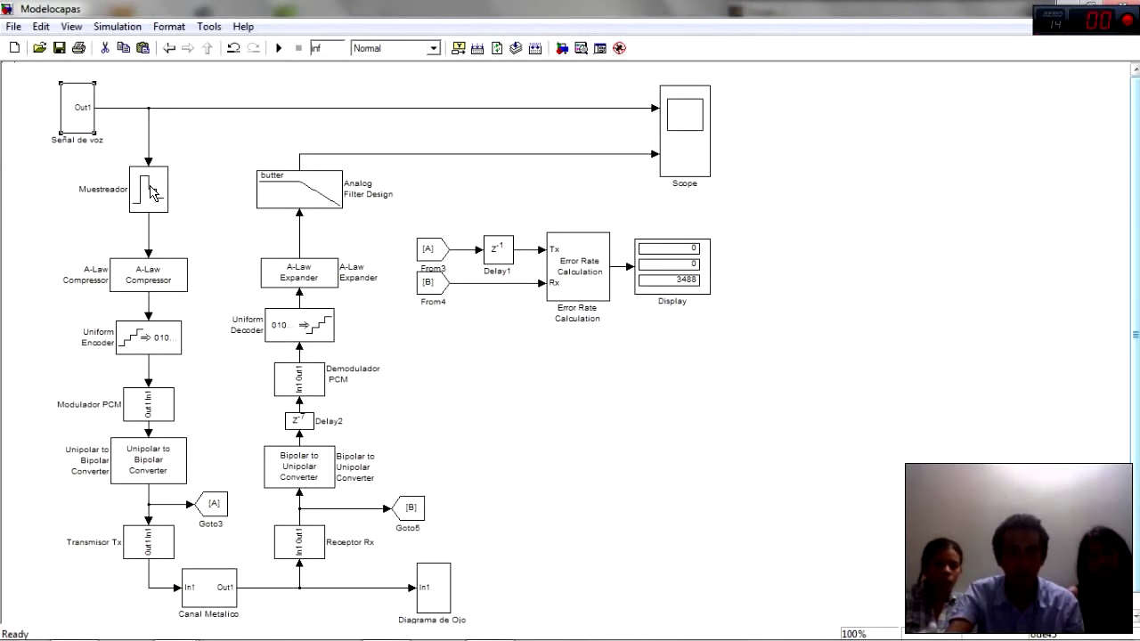
Run the Modelocapas simulation and place the eye diagram window clear of the error rate Display block.
left_click(278, 47)
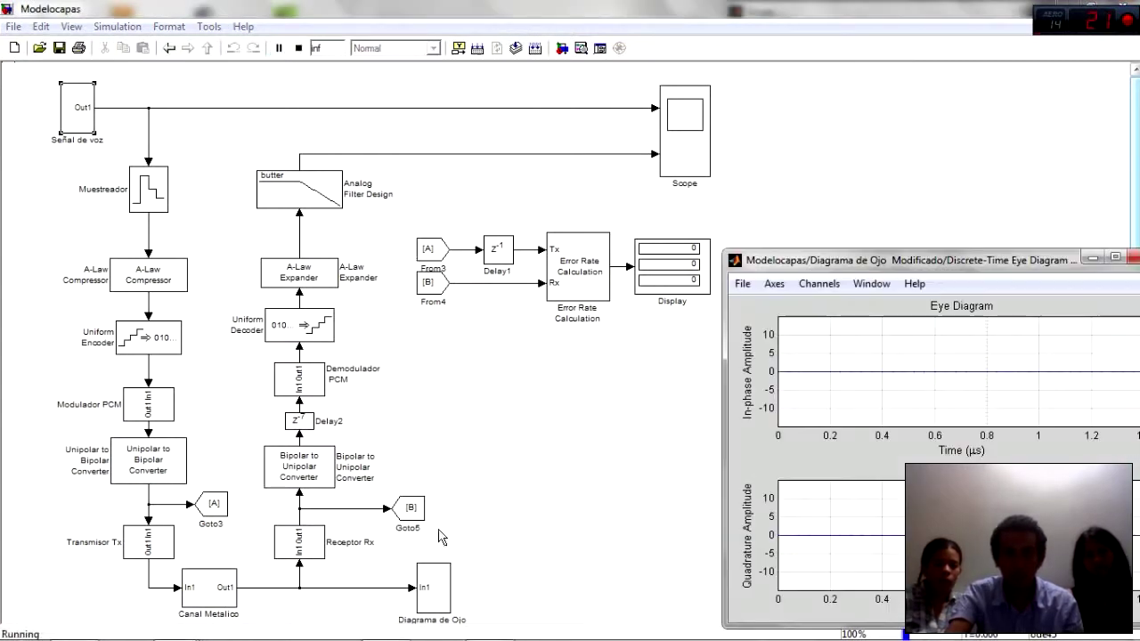
left_click_drag(834, 261, 800, 268)
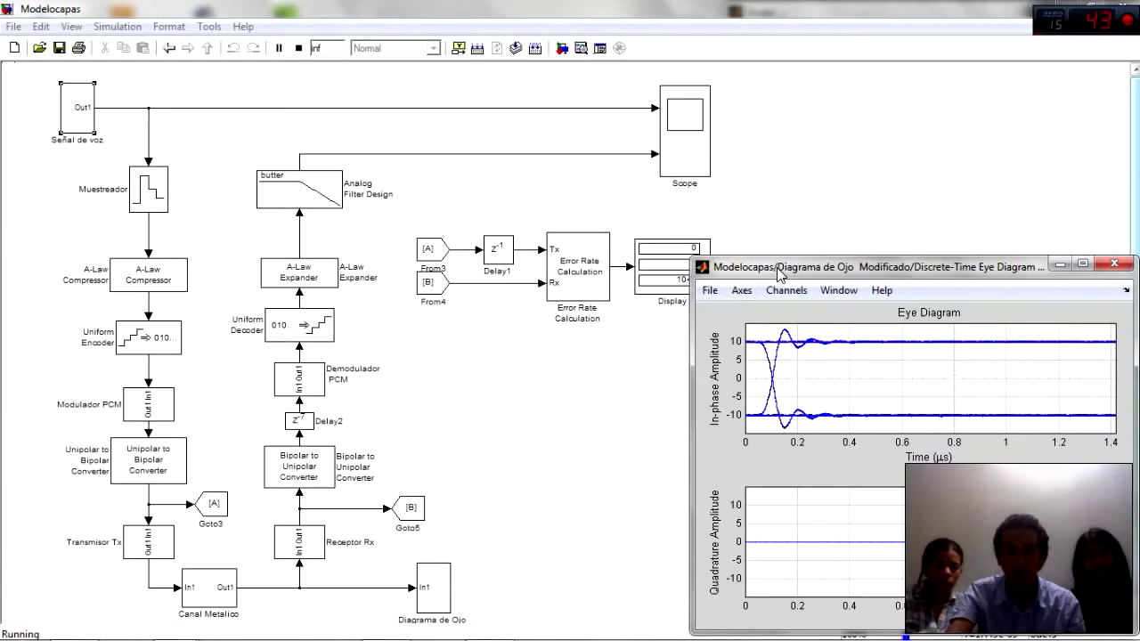
left_click_drag(771, 265, 852, 250)
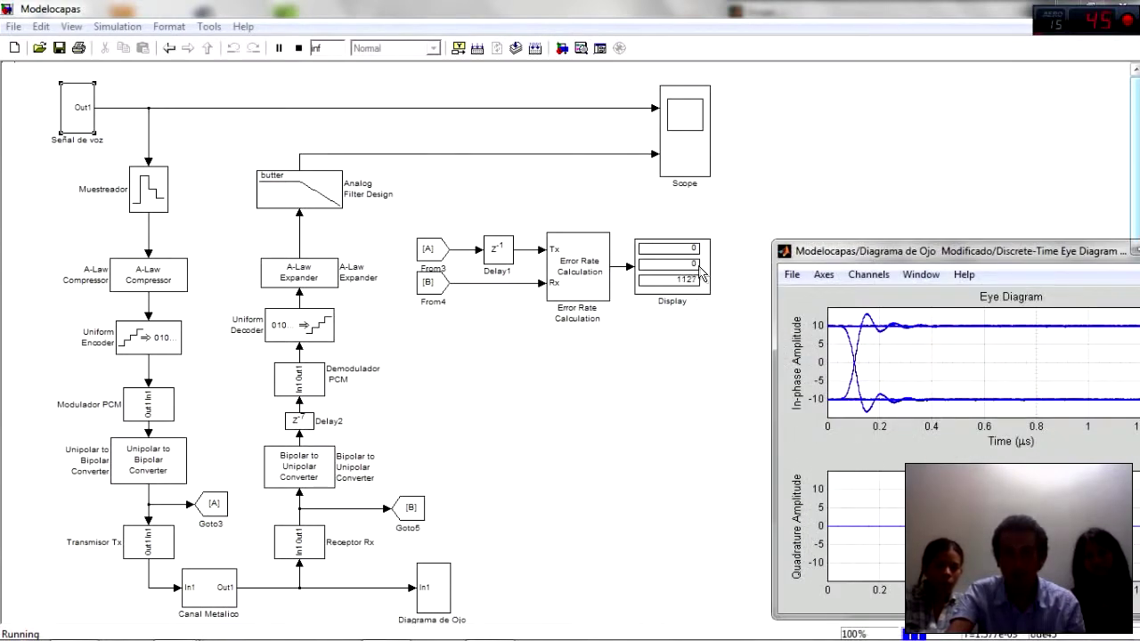
Open the Modelocapas Scope to compare the original voice signal with the filtered received signal.
left_click(656, 156)
double_click(656, 156)
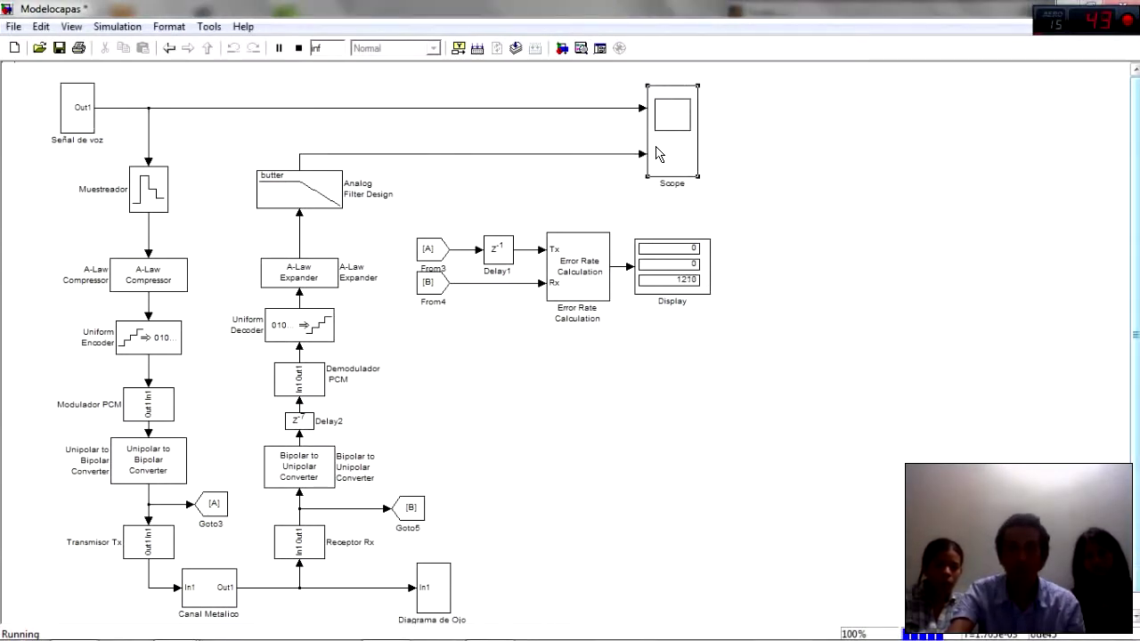